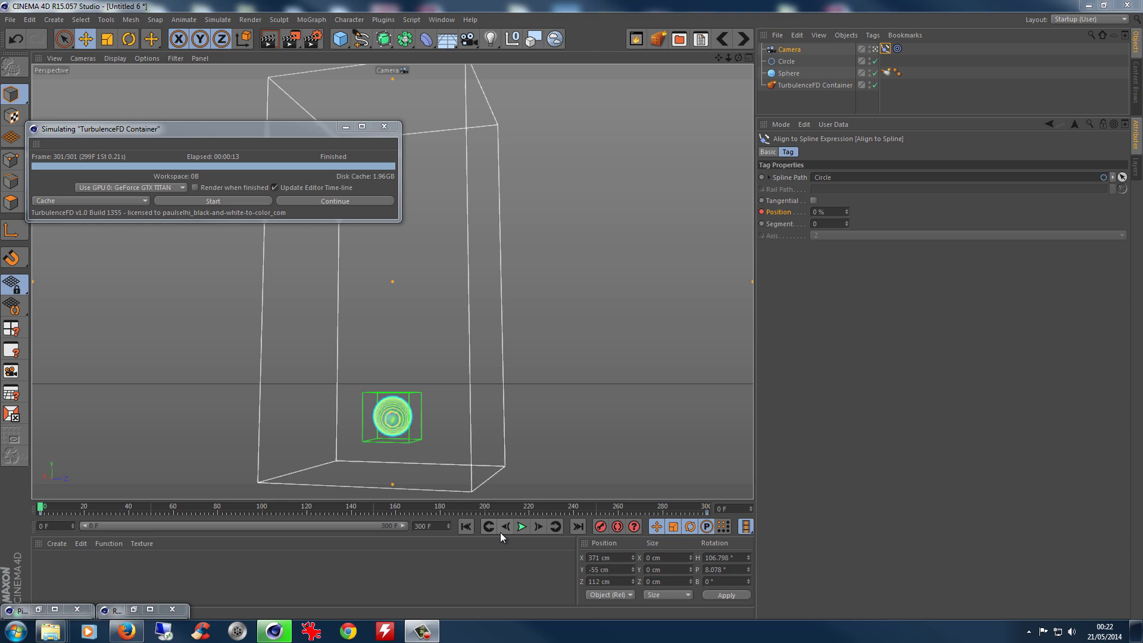
# Play back the cached TurbulenceFD smoke simulation from the timeline
pyautogui.click(523, 527)
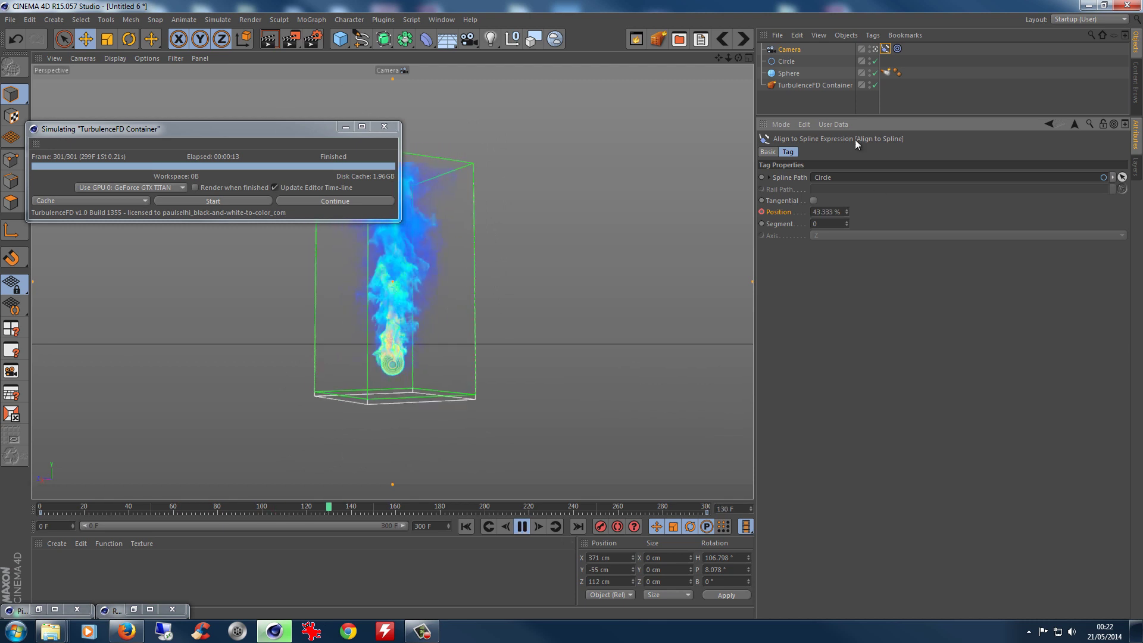
# Pause at frame 157 and review the Sphere emitter and the container's Simulation settings
pyautogui.click(521, 527)
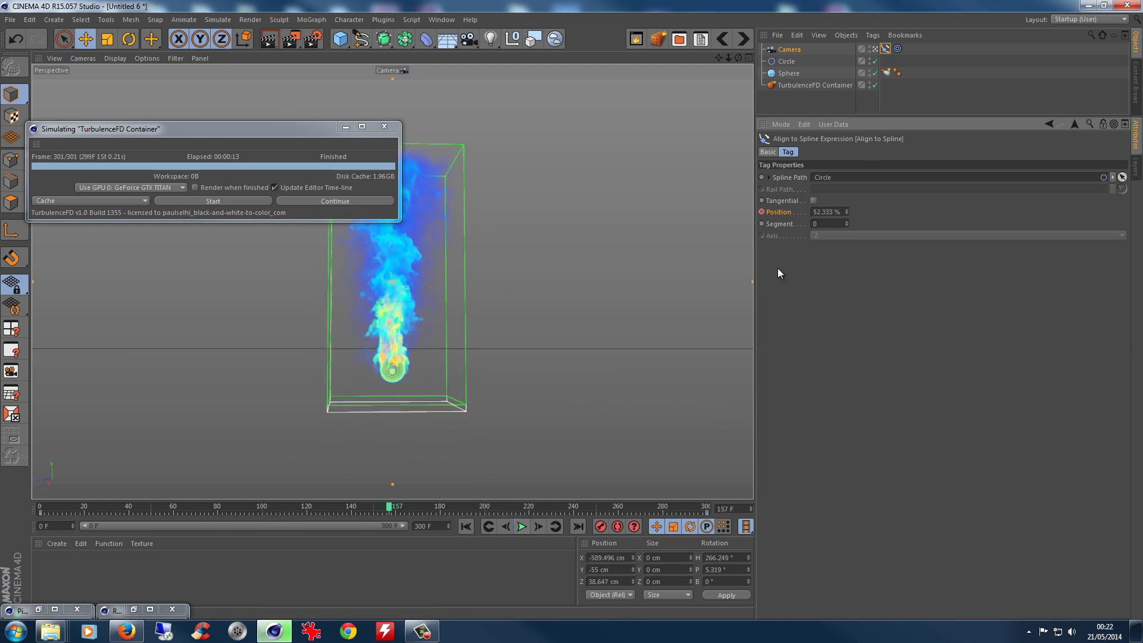
pyautogui.click(886, 72)
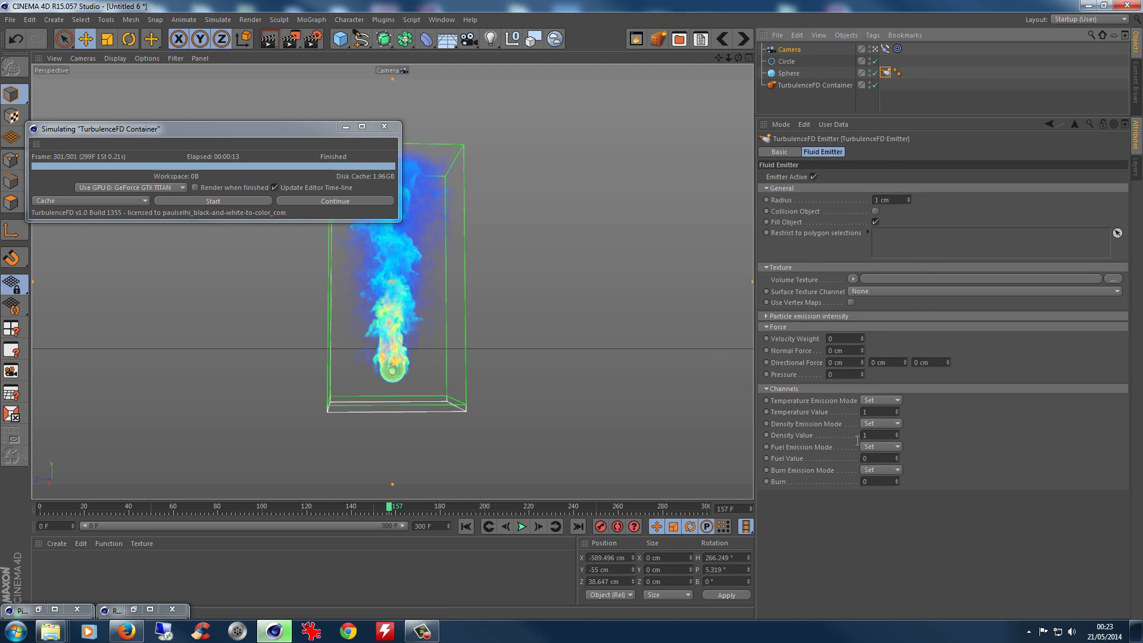
pyautogui.click(816, 87)
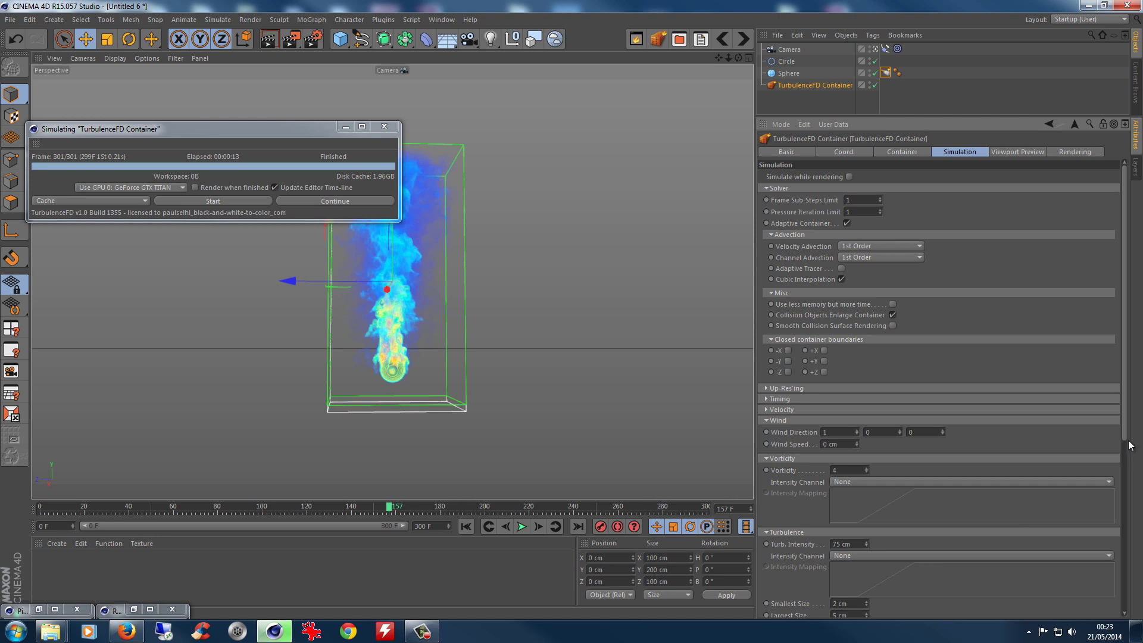
pyautogui.scroll(-5, 1048, 483)
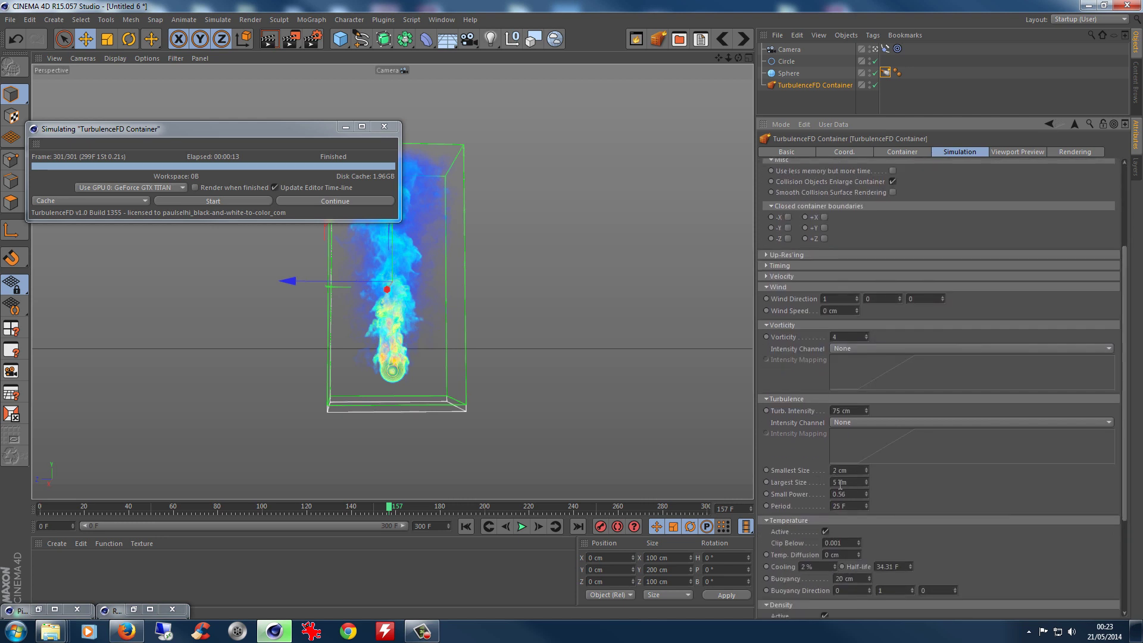
pyautogui.scroll(-3, 1124, 456)
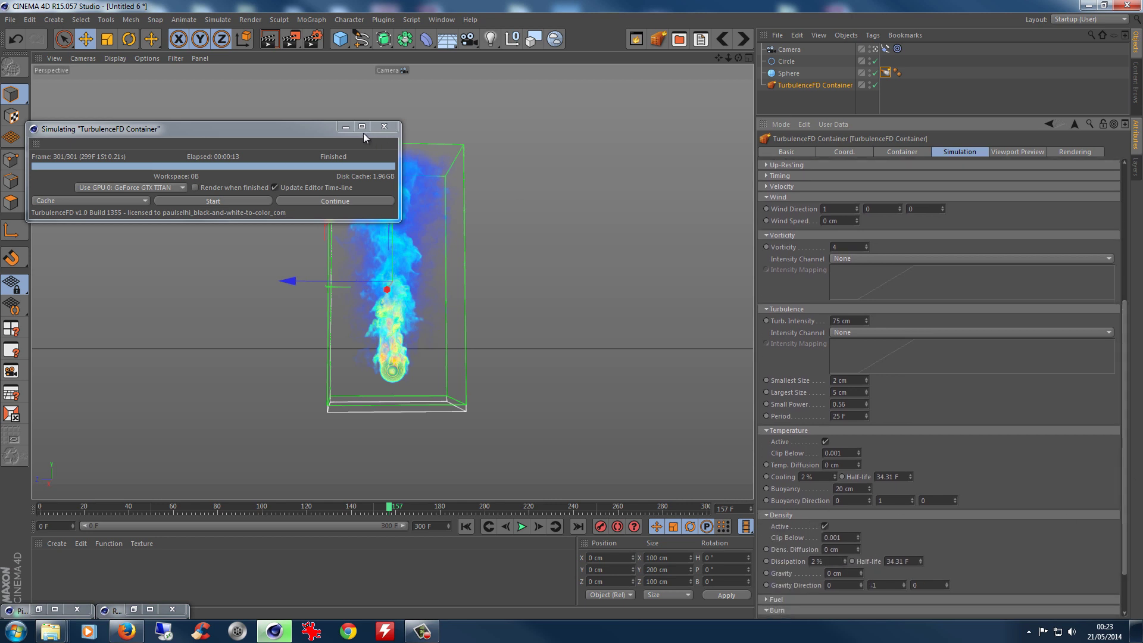
# Render the current frame and look over the container's Smoke Shader channel options
pyautogui.click(269, 39)
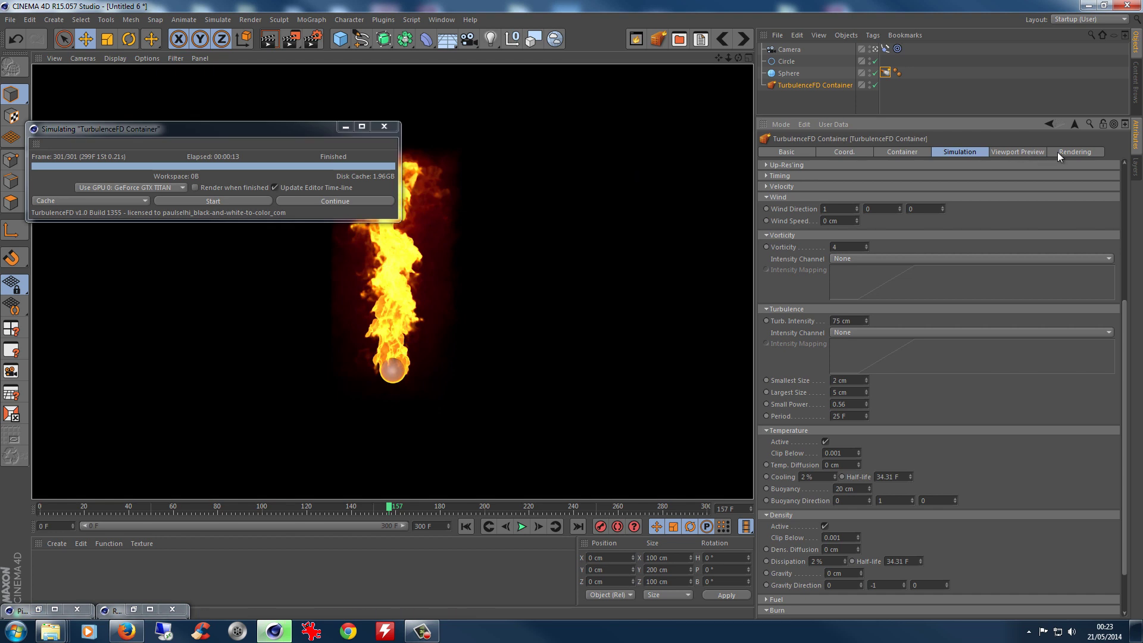
pyautogui.click(1058, 153)
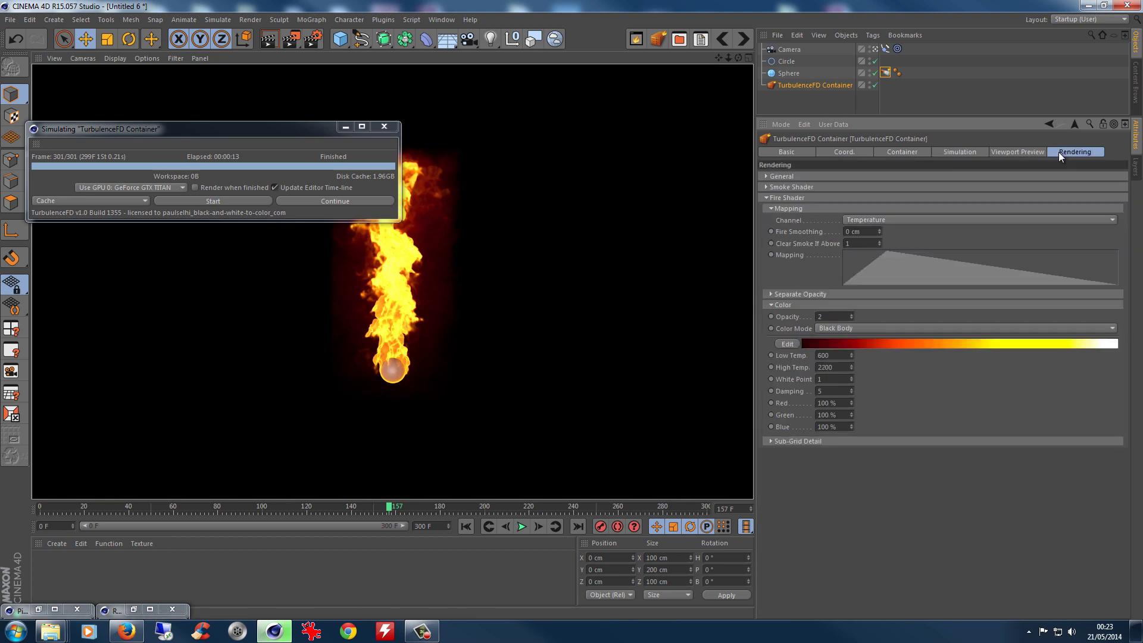
pyautogui.click(780, 187)
pyautogui.click(861, 209)
pyautogui.click(856, 231)
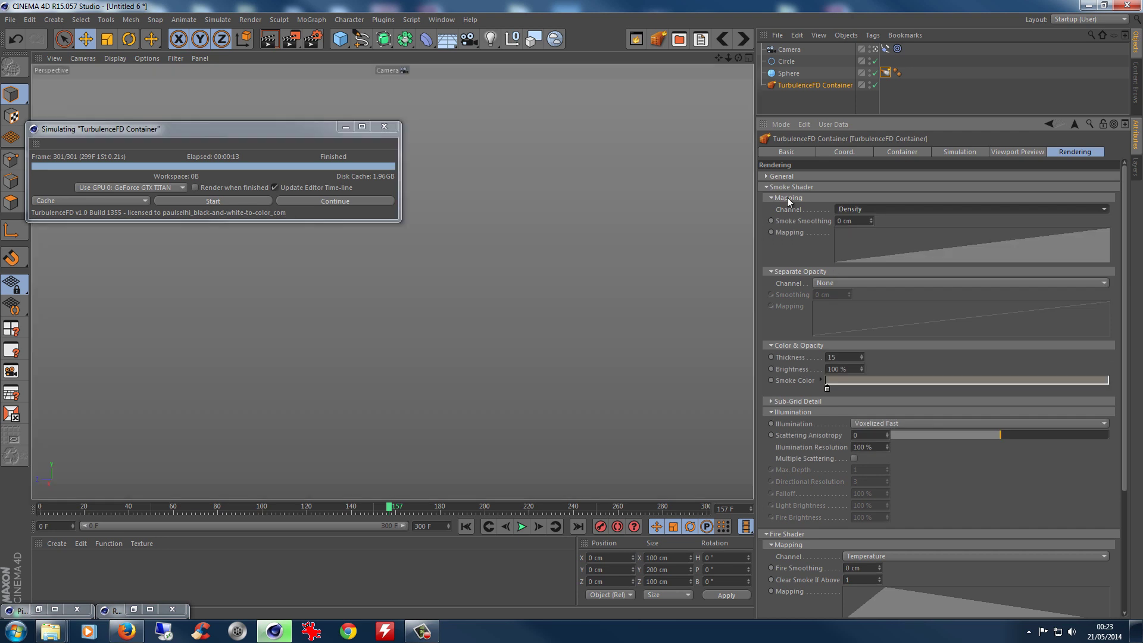
pyautogui.click(784, 188)
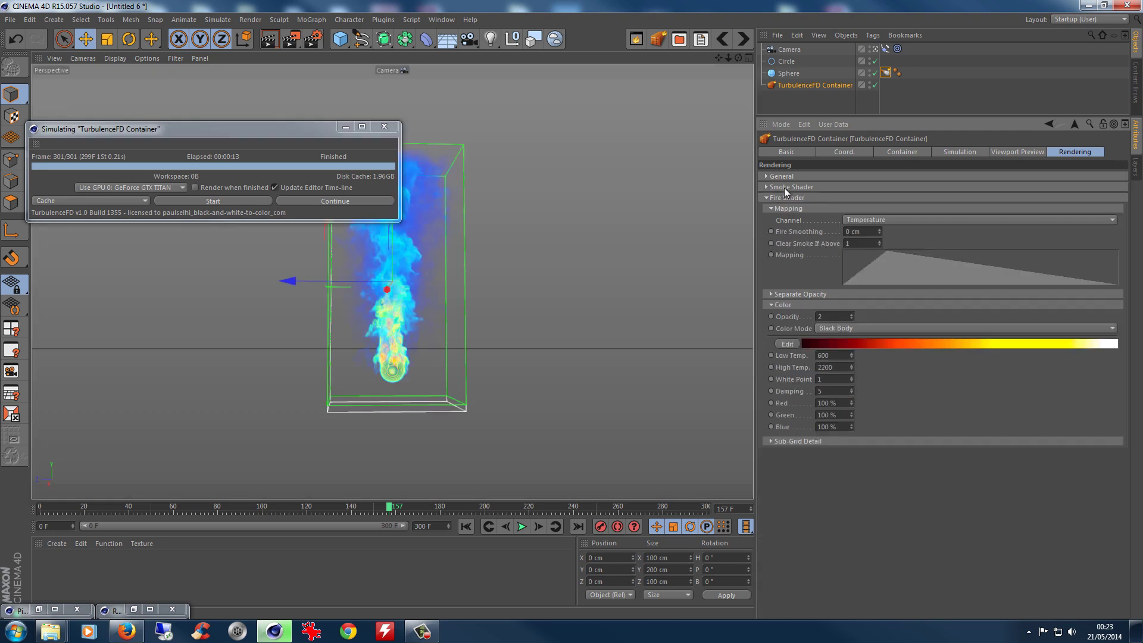
# Set the Fire Shader channel to None and re-render the viewport with Ctrl+R
pyautogui.click(884, 218)
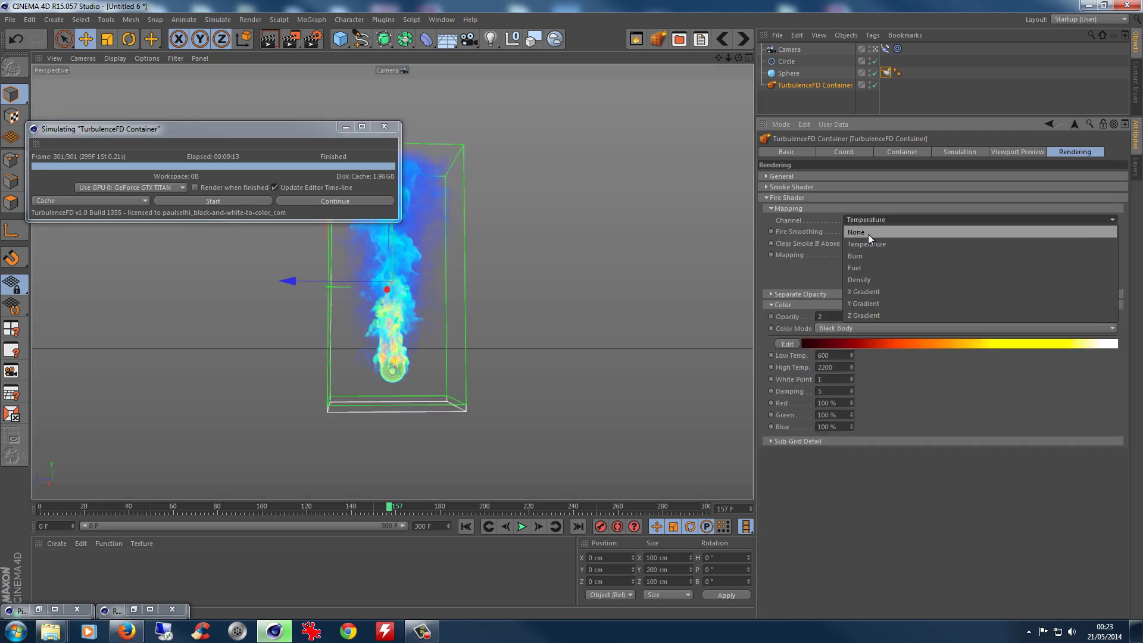
pyautogui.click(868, 233)
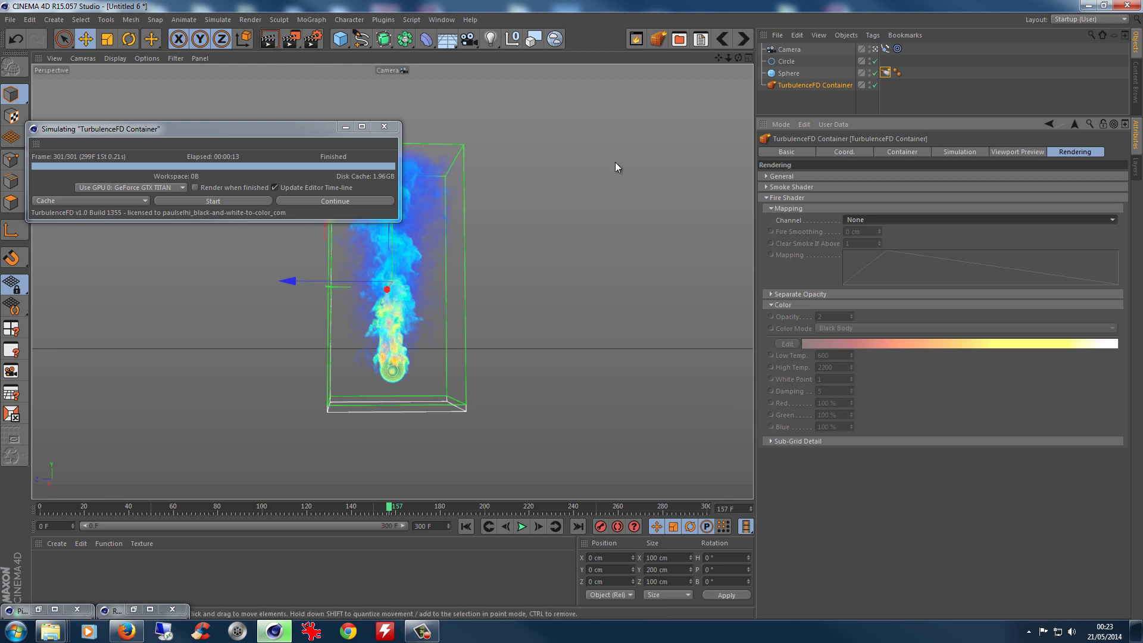
pyautogui.hotkey('ctrl', 'r')
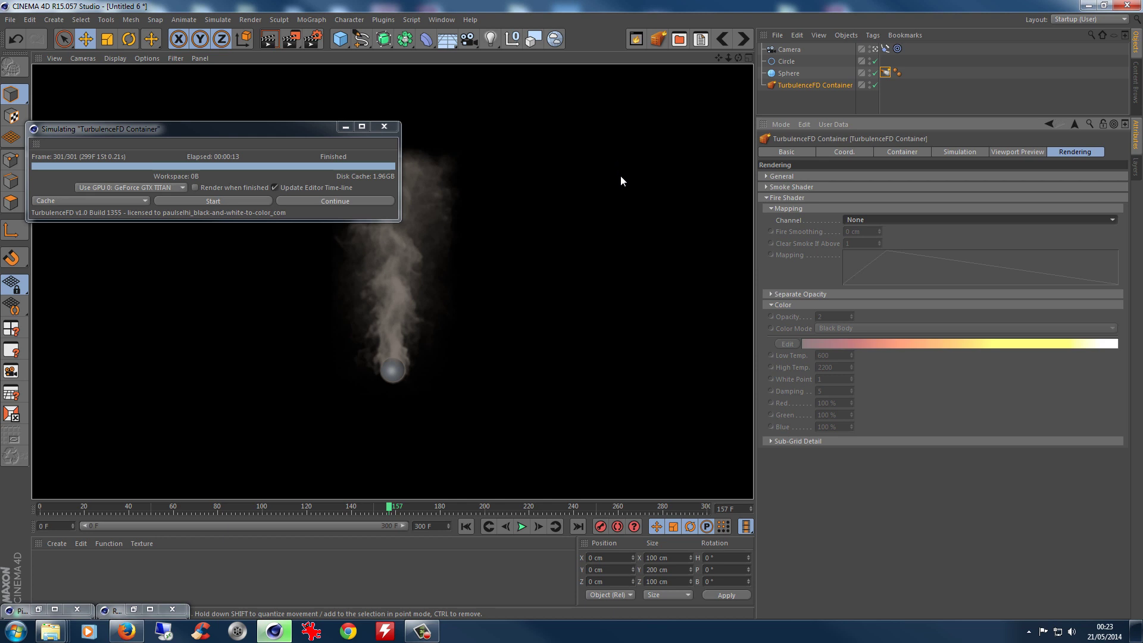
# Return to frame 0 and expand the container's Simulation Timing settings
pyautogui.click(465, 526)
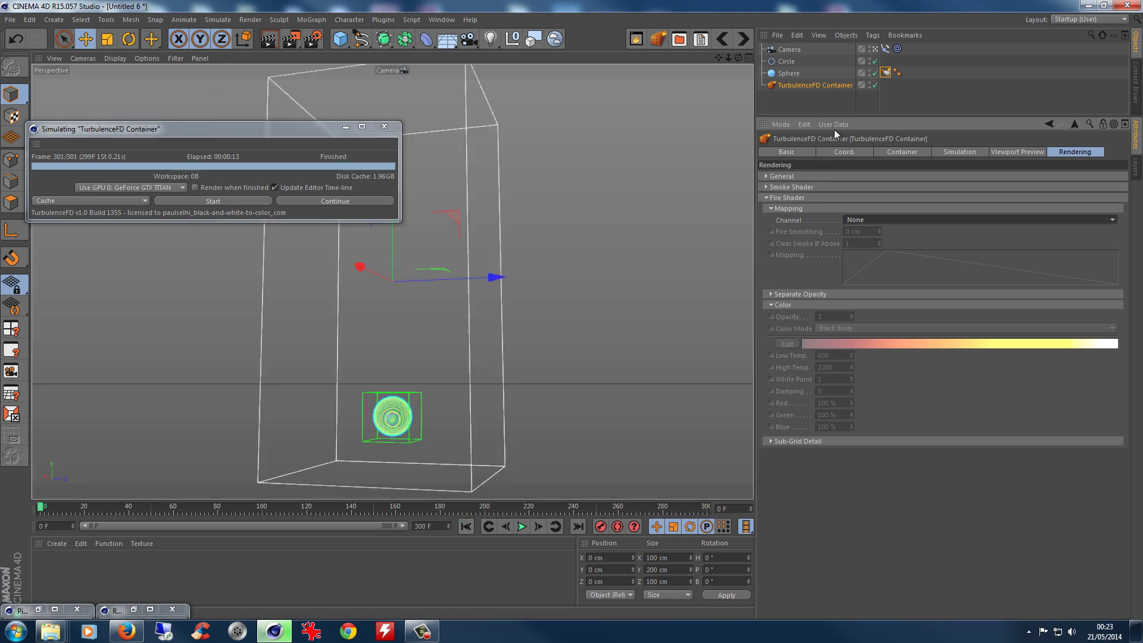
pyautogui.click(955, 152)
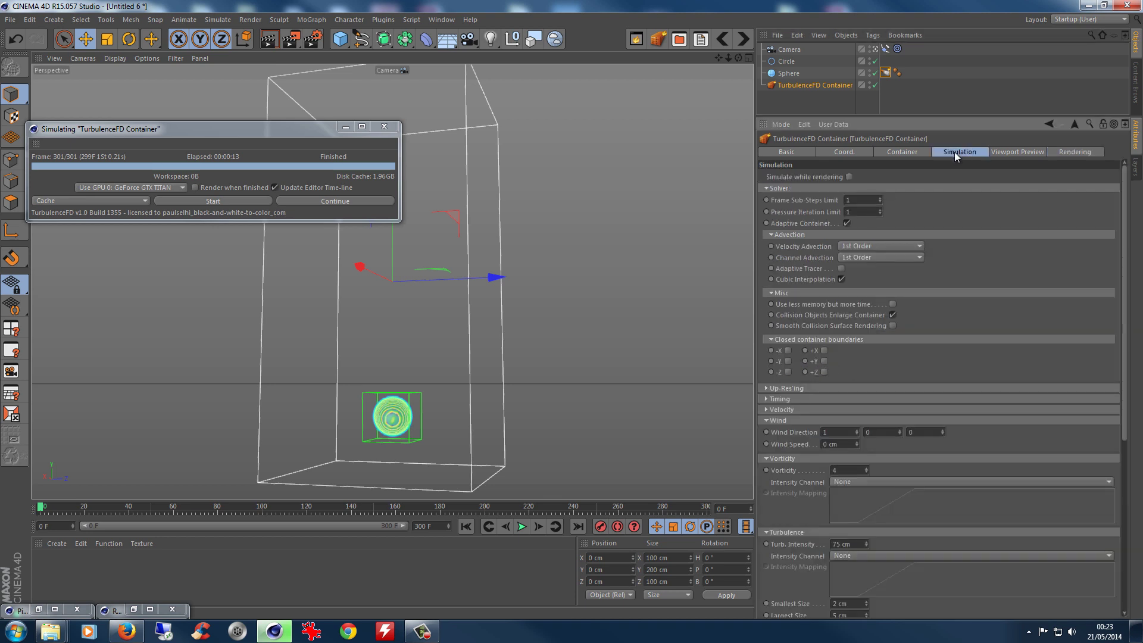
pyautogui.click(782, 399)
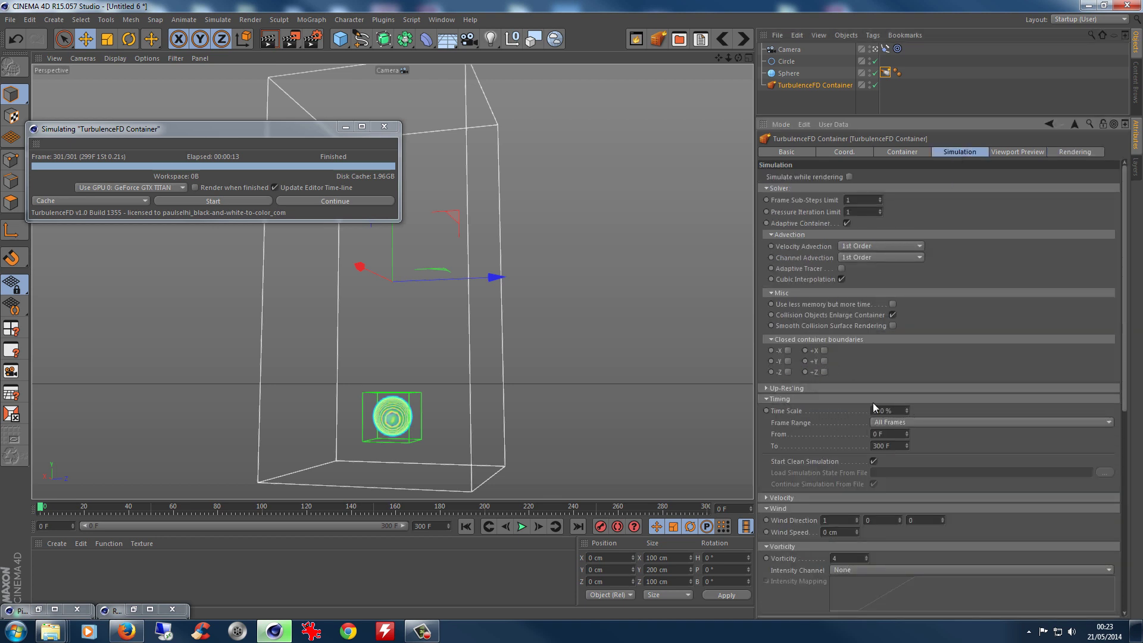
# Play the simulation, stop near frame 98 and step forward to frame 100
pyautogui.click(521, 528)
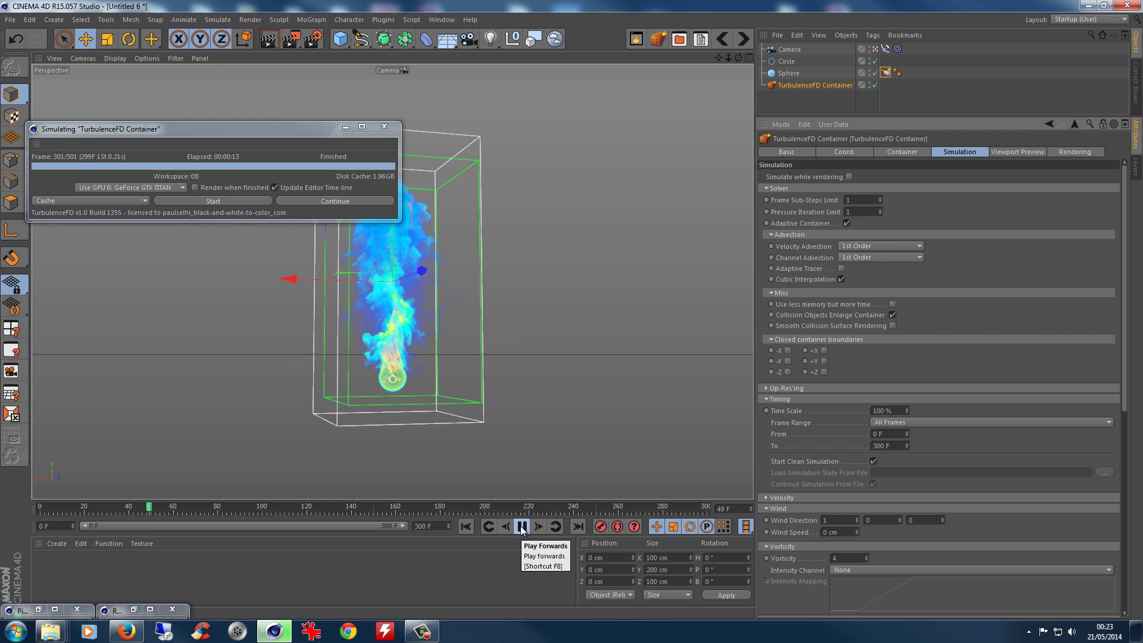
pyautogui.click(522, 528)
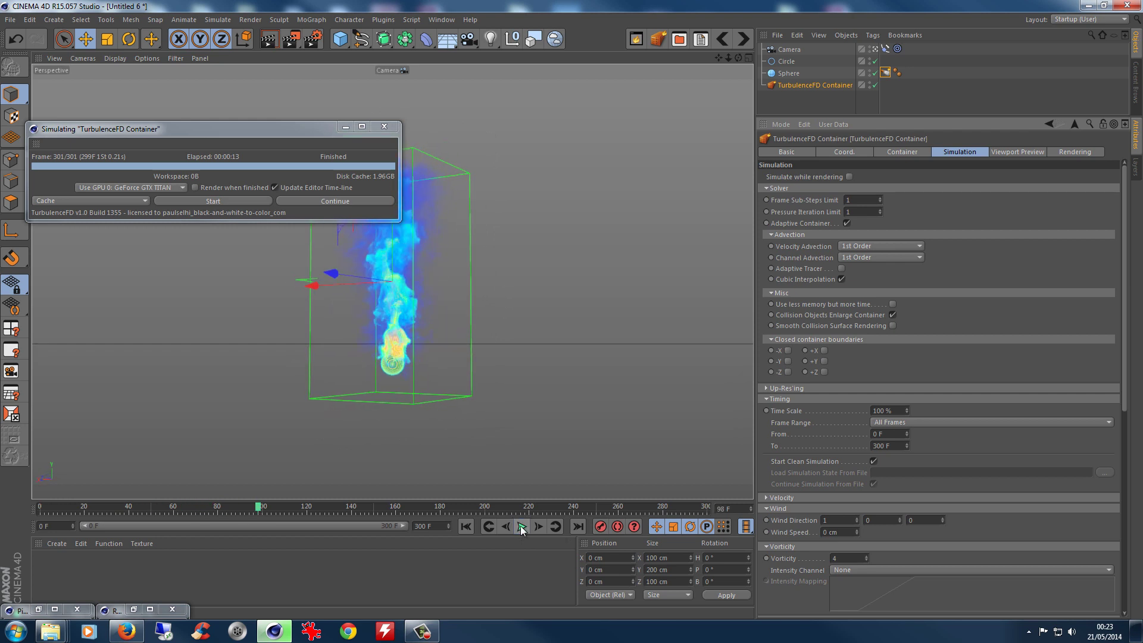
pyautogui.click(538, 528)
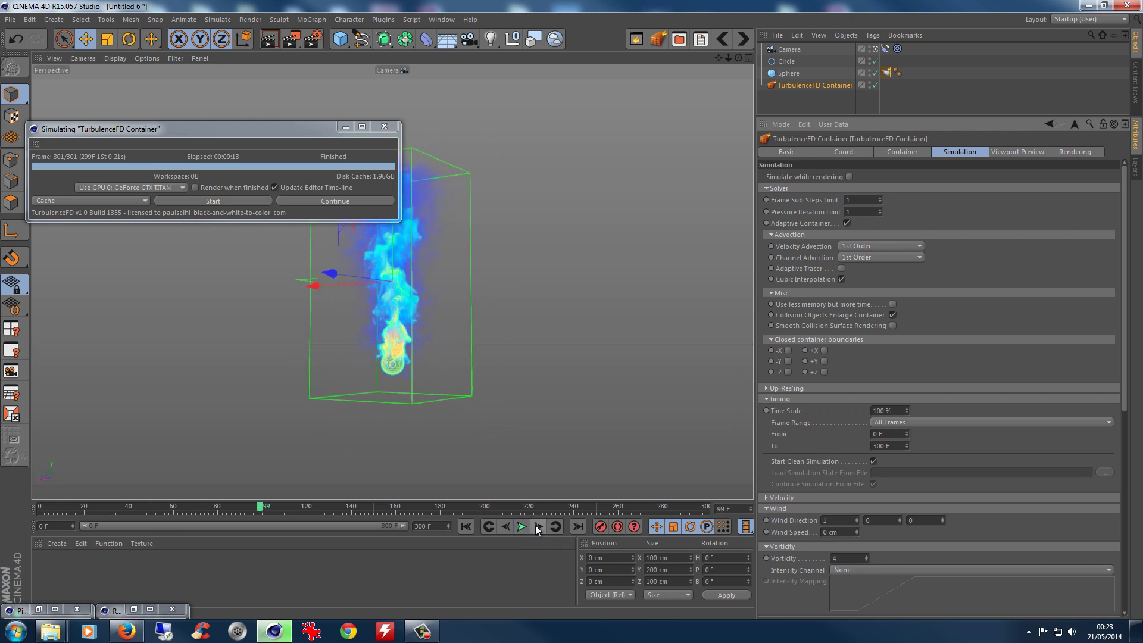
pyautogui.click(538, 528)
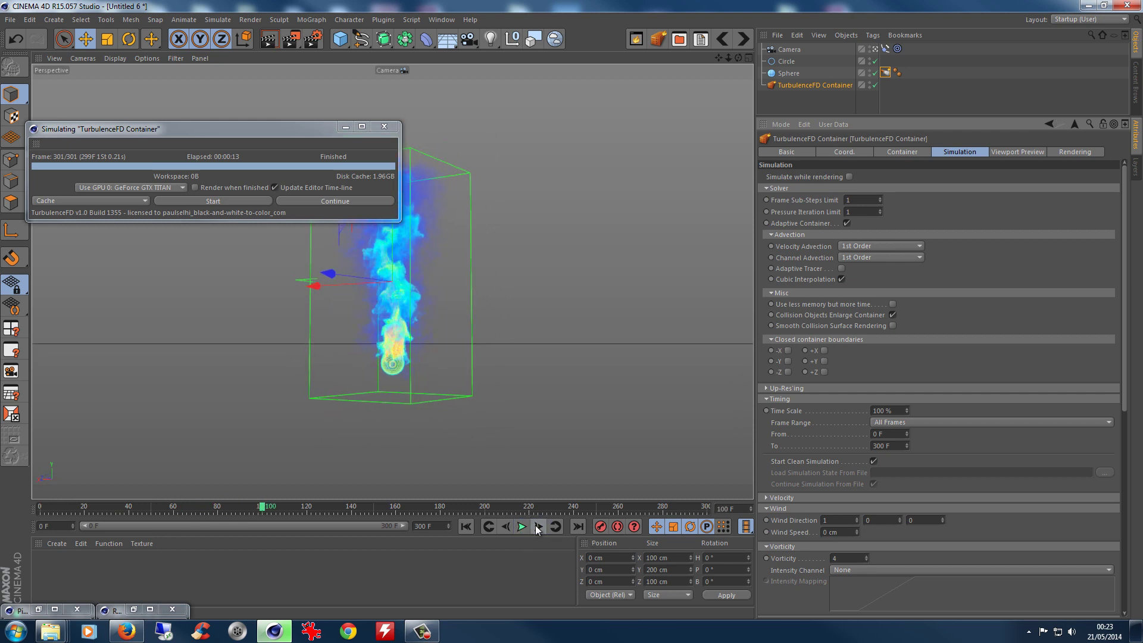
# Keyframe Time Scale at 100% on frame 100 and at 0% on frame 157
pyautogui.rightClick(783, 411)
pyautogui.moveTo(826, 416)
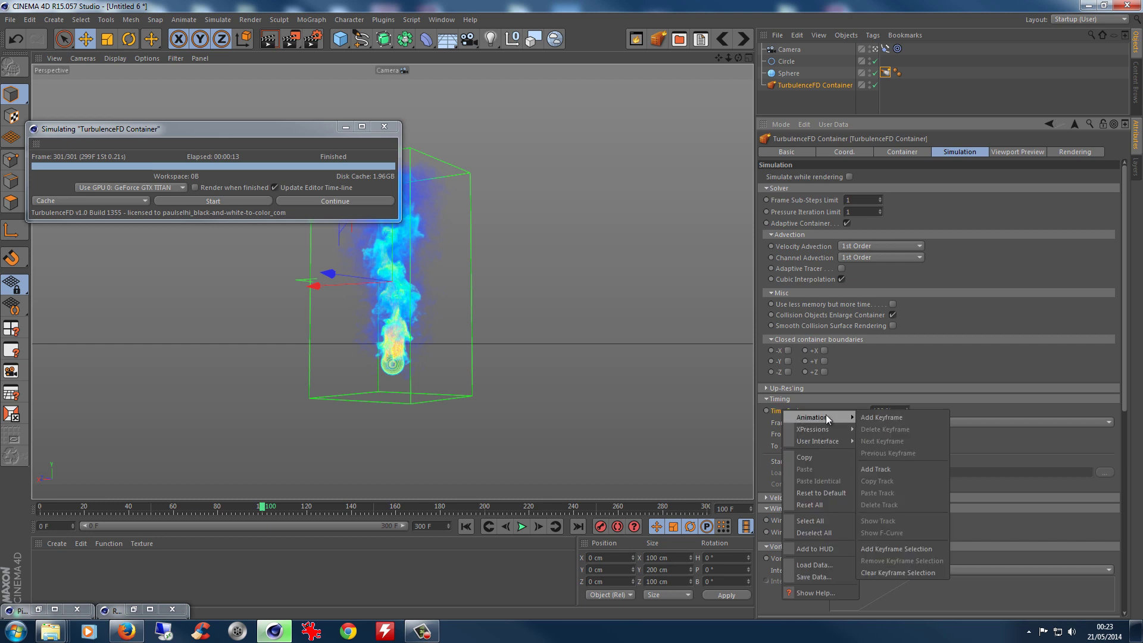
pyautogui.click(866, 415)
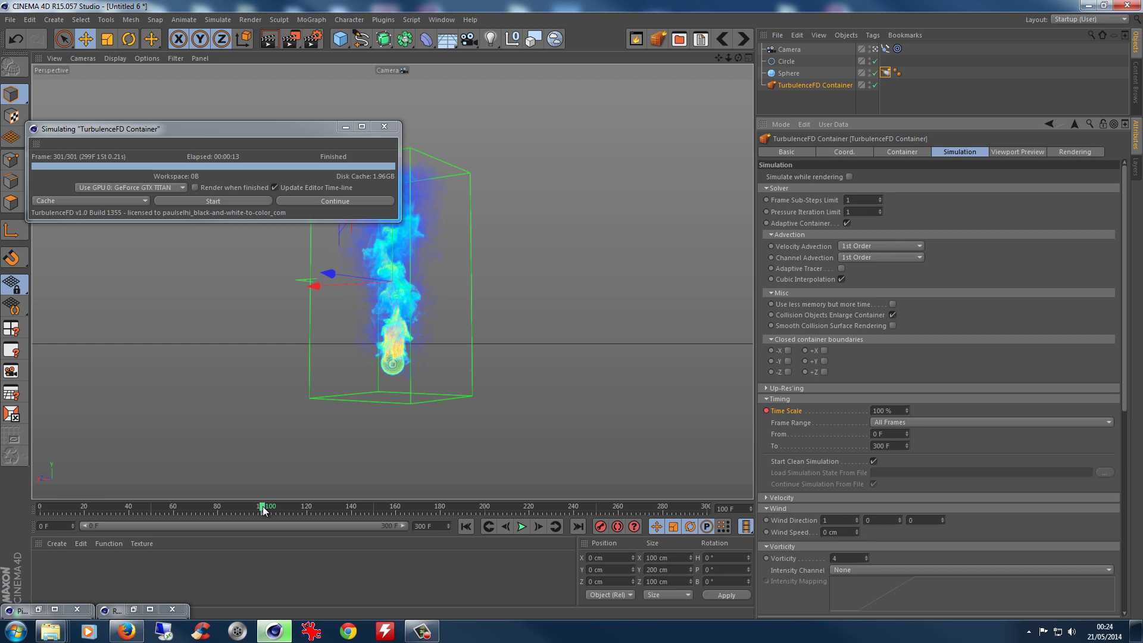
pyautogui.moveTo(264, 510); pyautogui.dragTo(395, 506)
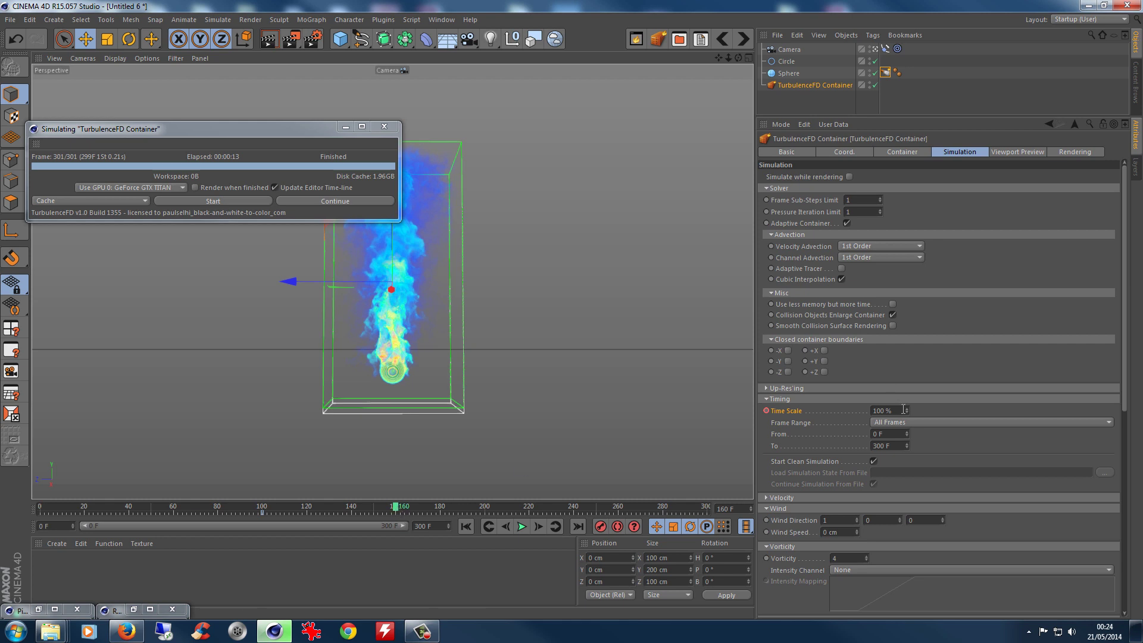
pyautogui.click(873, 412)
pyautogui.doubleClick(873, 412)
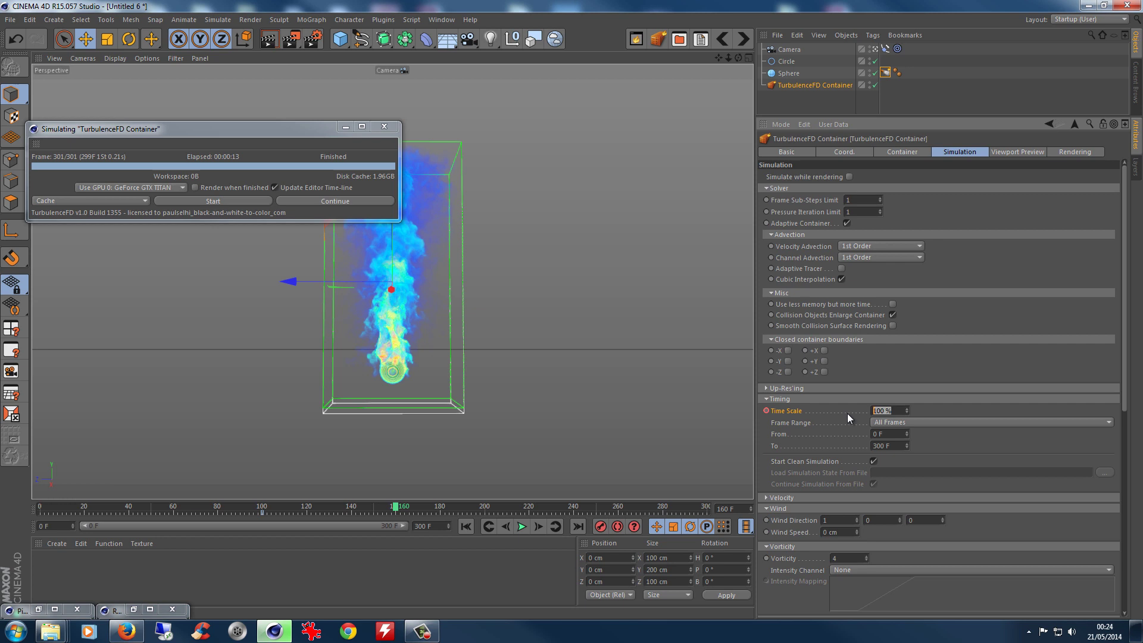
pyautogui.write('0')
pyautogui.rightClick(792, 411)
pyautogui.moveTo(819, 416)
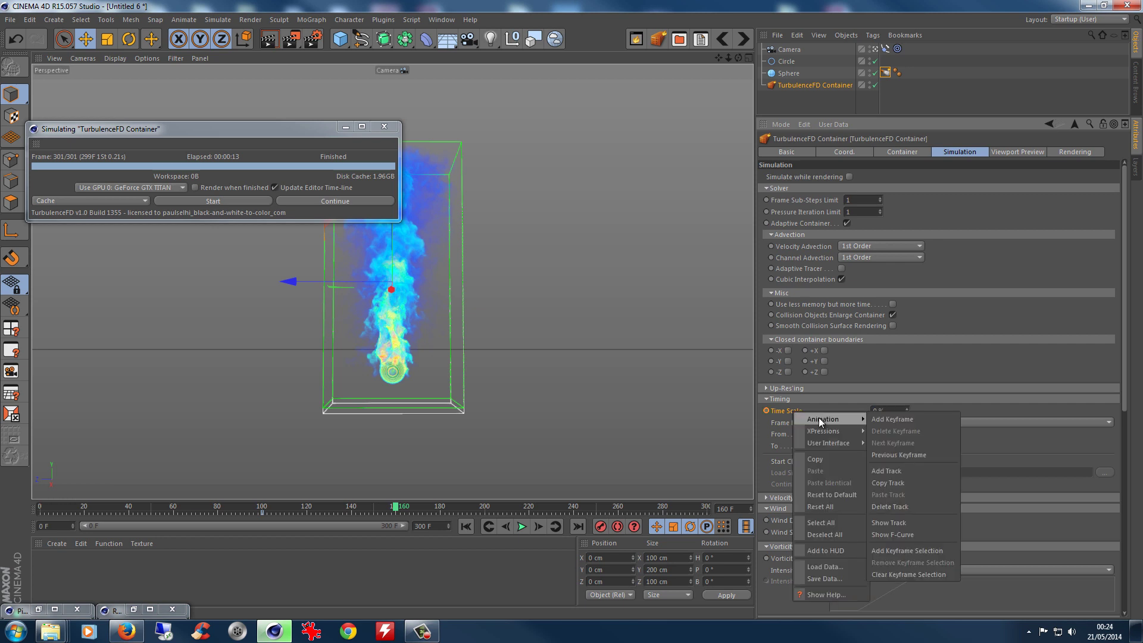
pyautogui.click(881, 419)
# Hold Time Scale at 0% with another keyframe around frame 219
pyautogui.moveTo(398, 510); pyautogui.dragTo(528, 509)
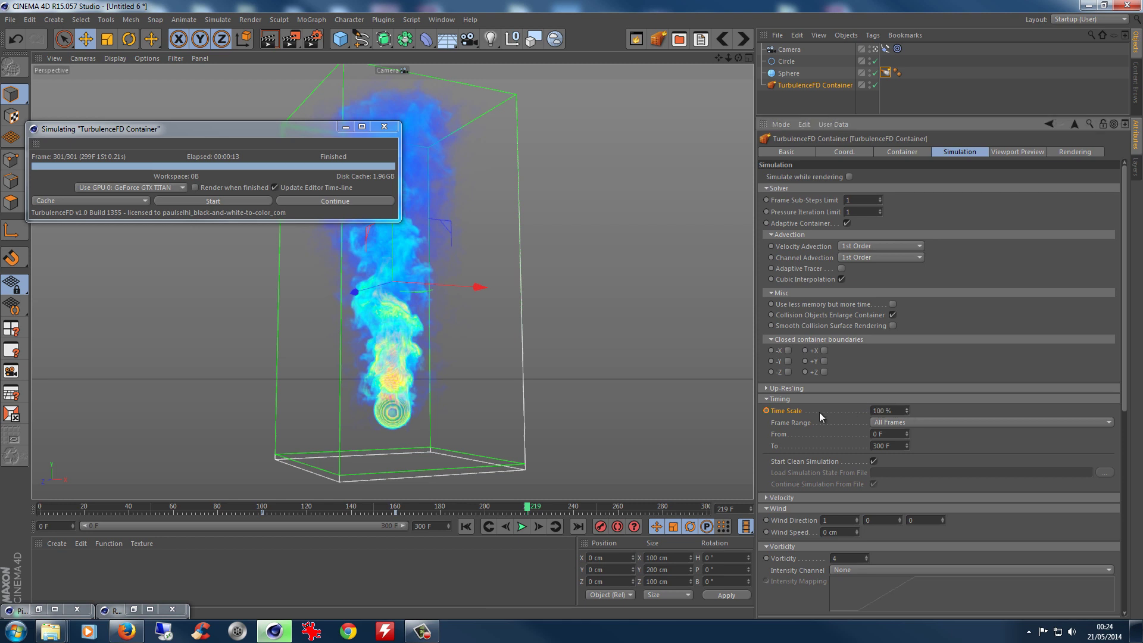
pyautogui.rightClick(791, 412)
pyautogui.moveTo(816, 415)
pyautogui.click(891, 416)
pyautogui.click(897, 411)
pyautogui.write('0')
pyautogui.rightClick(797, 411)
pyautogui.moveTo(840, 417)
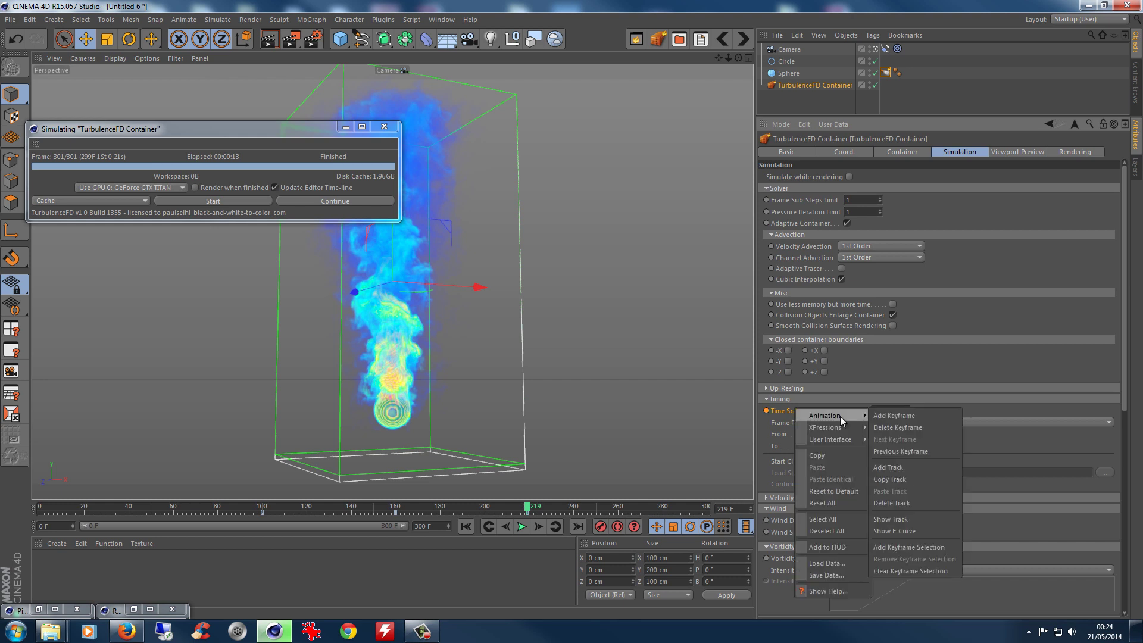
pyautogui.click(880, 415)
# Keyframe Time Scale back to 100% at frame 300 and show its F-Curve
pyautogui.moveTo(527, 507); pyautogui.dragTo(718, 511)
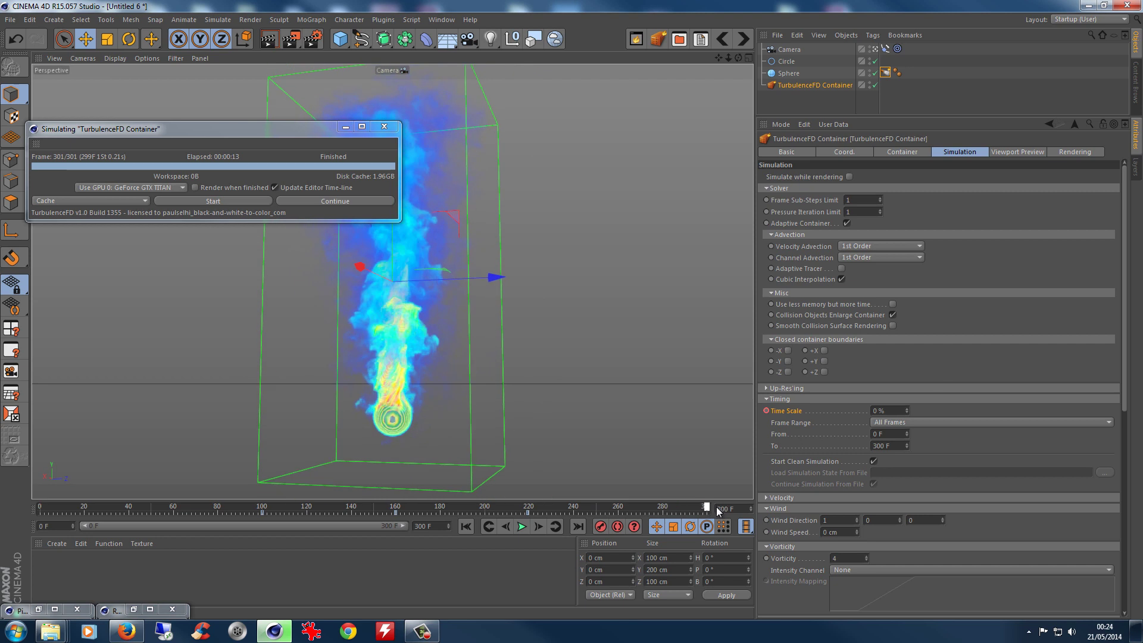
pyautogui.click(905, 411)
pyautogui.write('100')
pyautogui.press('Return')
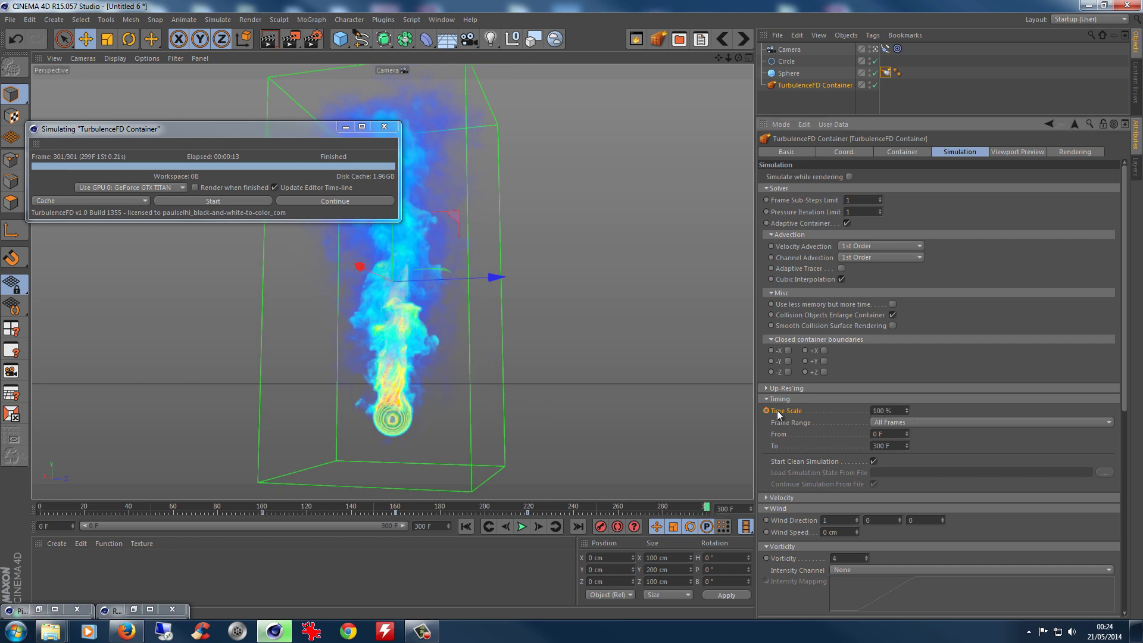
pyautogui.rightClick(778, 412)
pyautogui.moveTo(799, 420)
pyautogui.click(862, 419)
pyautogui.rightClick(790, 411)
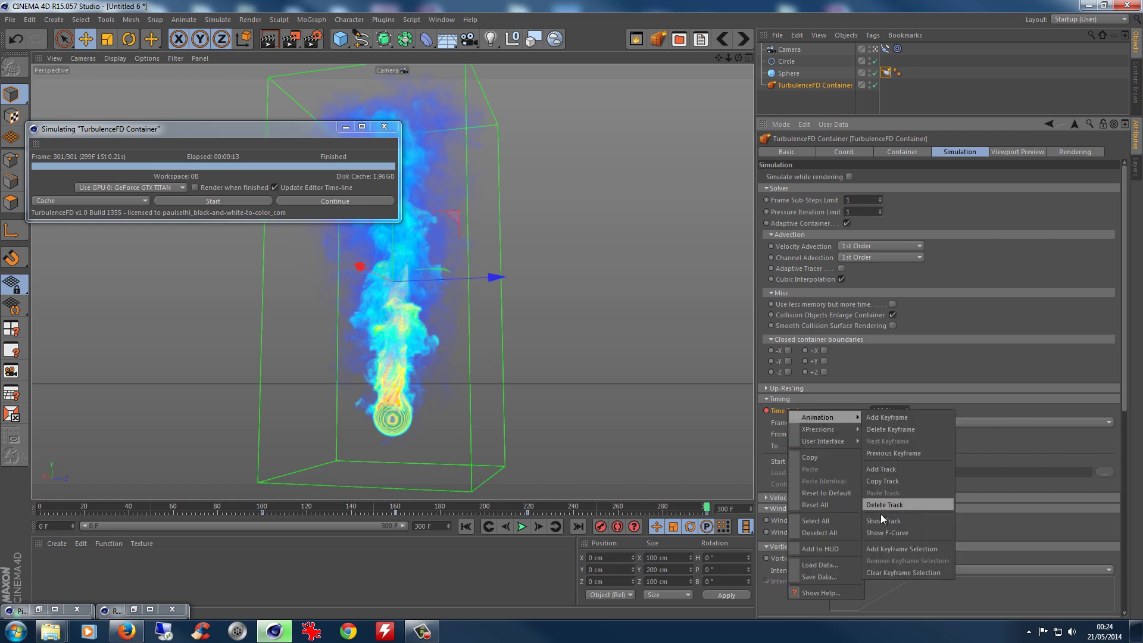
pyautogui.click(883, 531)
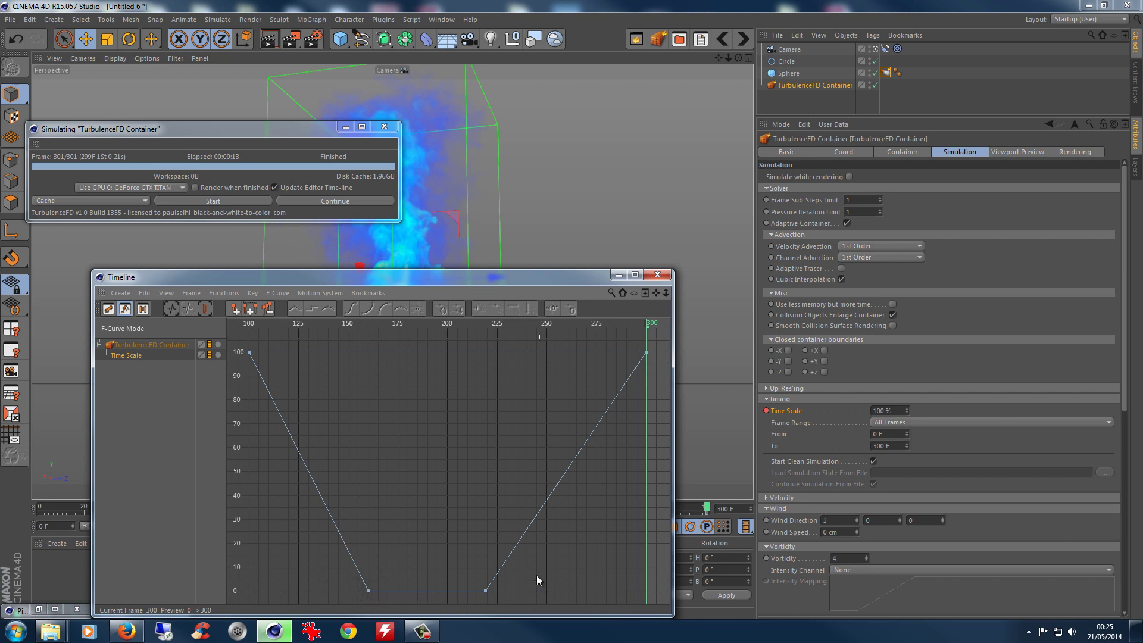
# Close the Timeline F-Curve window after reviewing the Time Scale curve
pyautogui.click(658, 274)
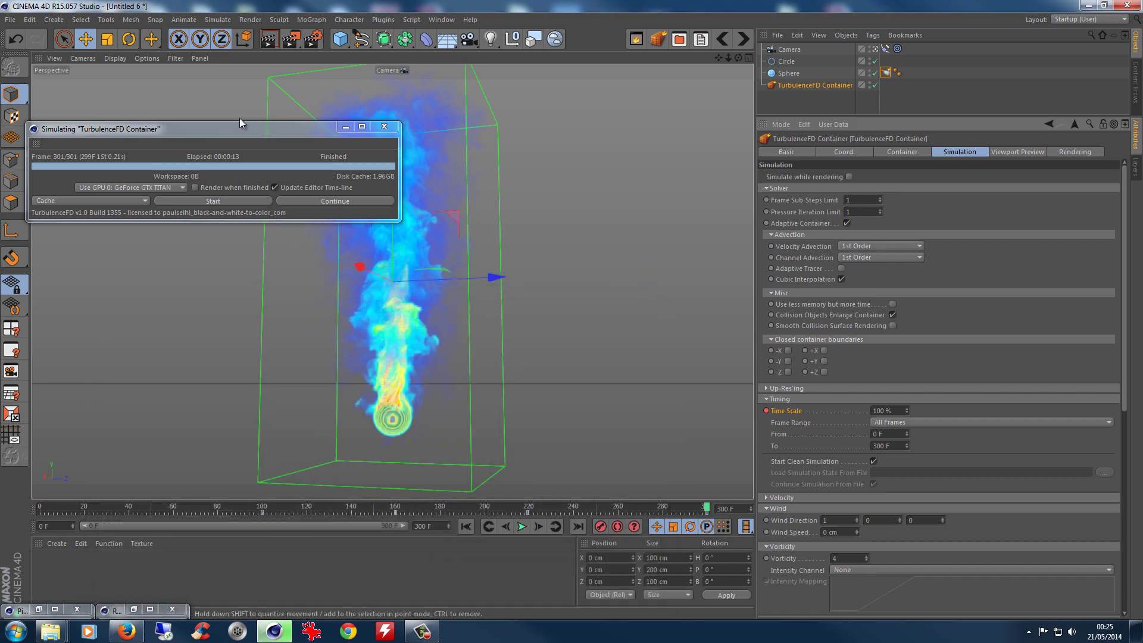
# Rewind to frame 0 and rerun the TurbulenceFD simulation with the animated Time Scale
pyautogui.click(462, 526)
pyautogui.click(197, 202)
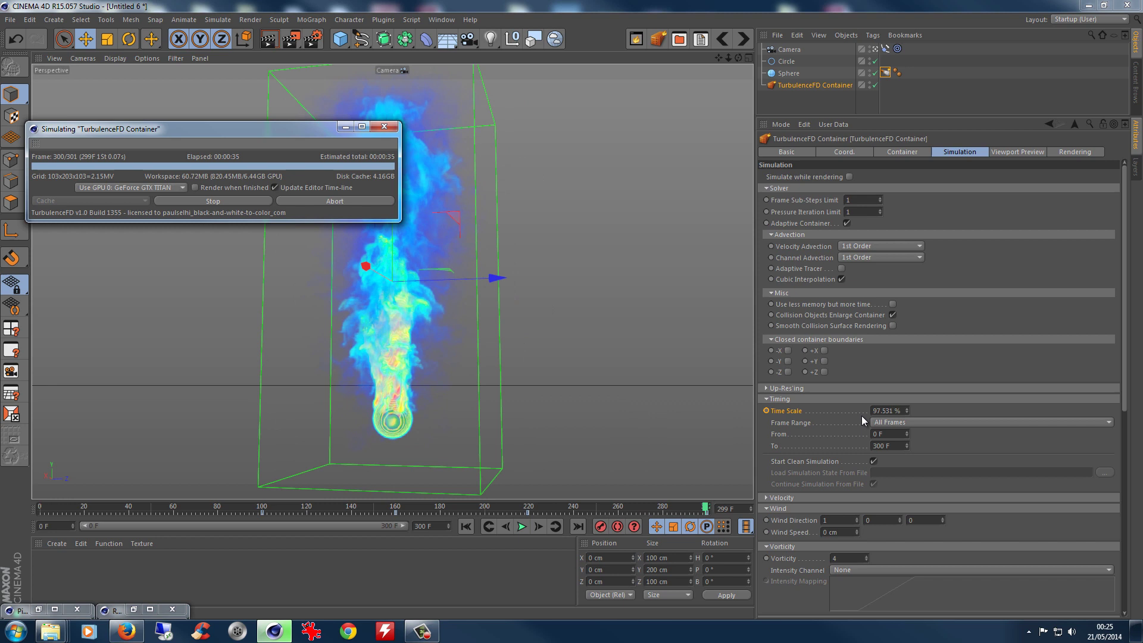
pyautogui.click(466, 527)
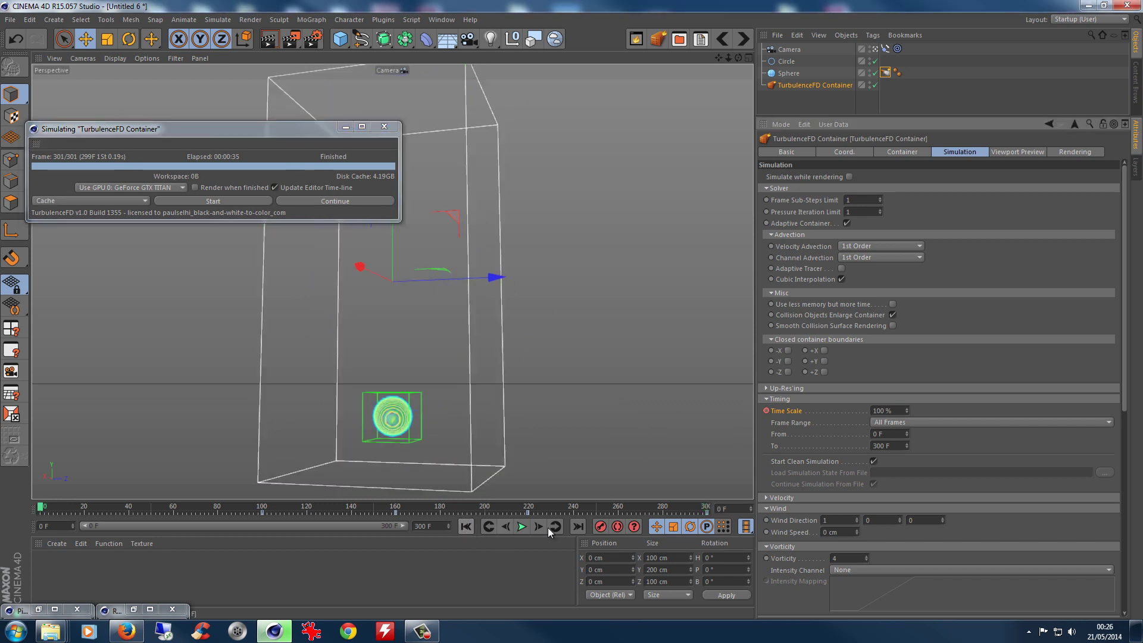
pyautogui.click(520, 527)
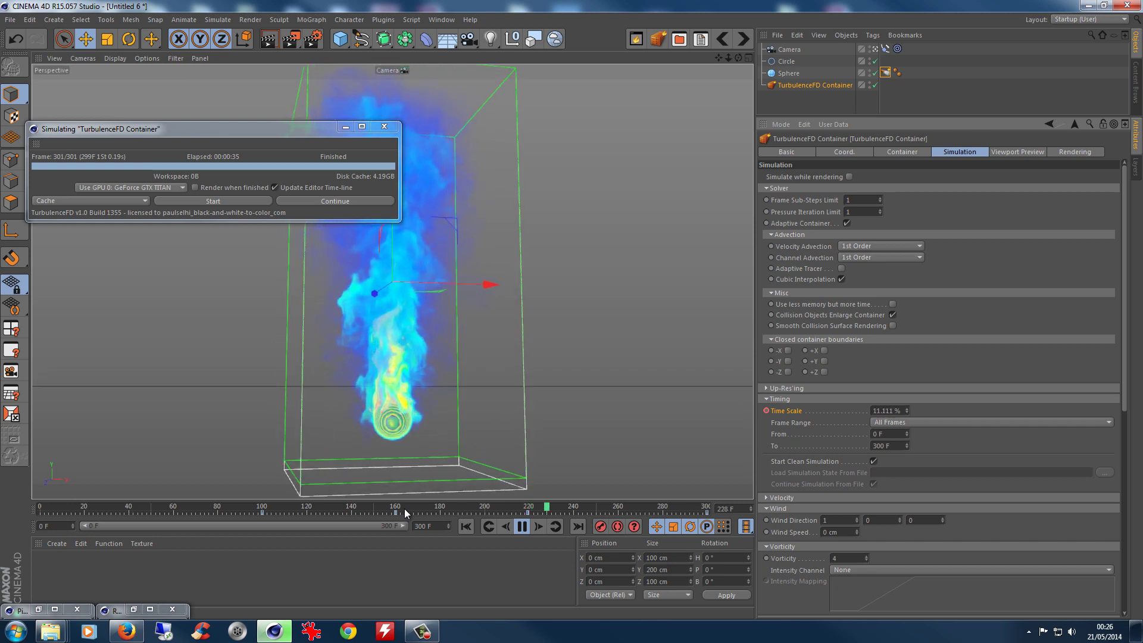
pyautogui.click(522, 526)
pyautogui.click(466, 526)
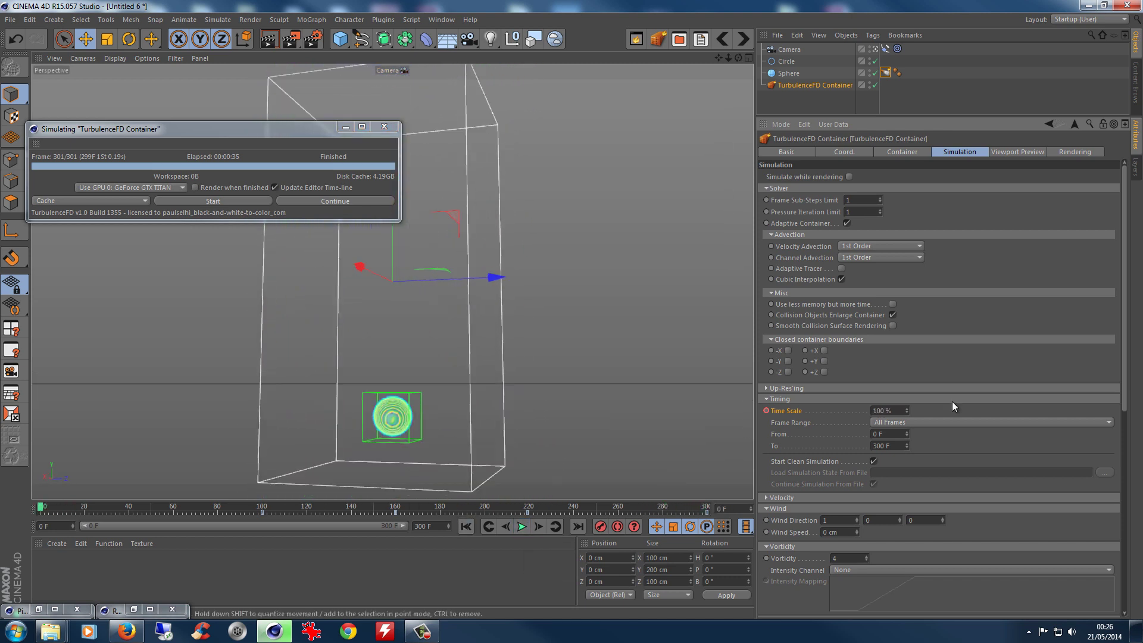
# Delete the Time Scale animation track from its Animation context menu
pyautogui.rightClick(780, 417)
pyautogui.moveTo(798, 423)
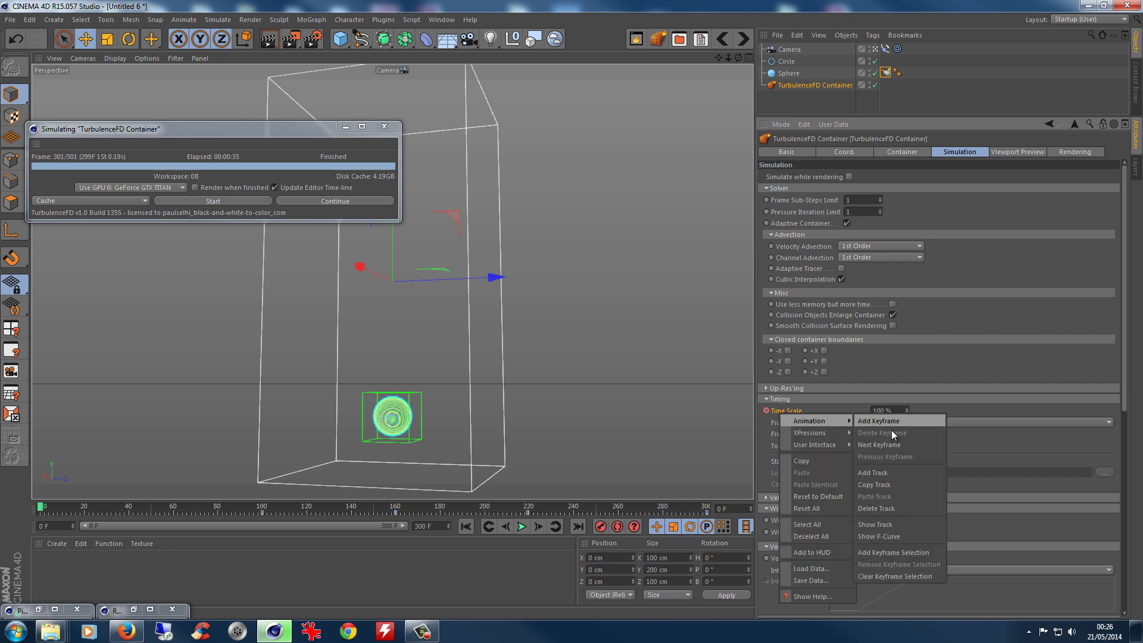
pyautogui.click(875, 510)
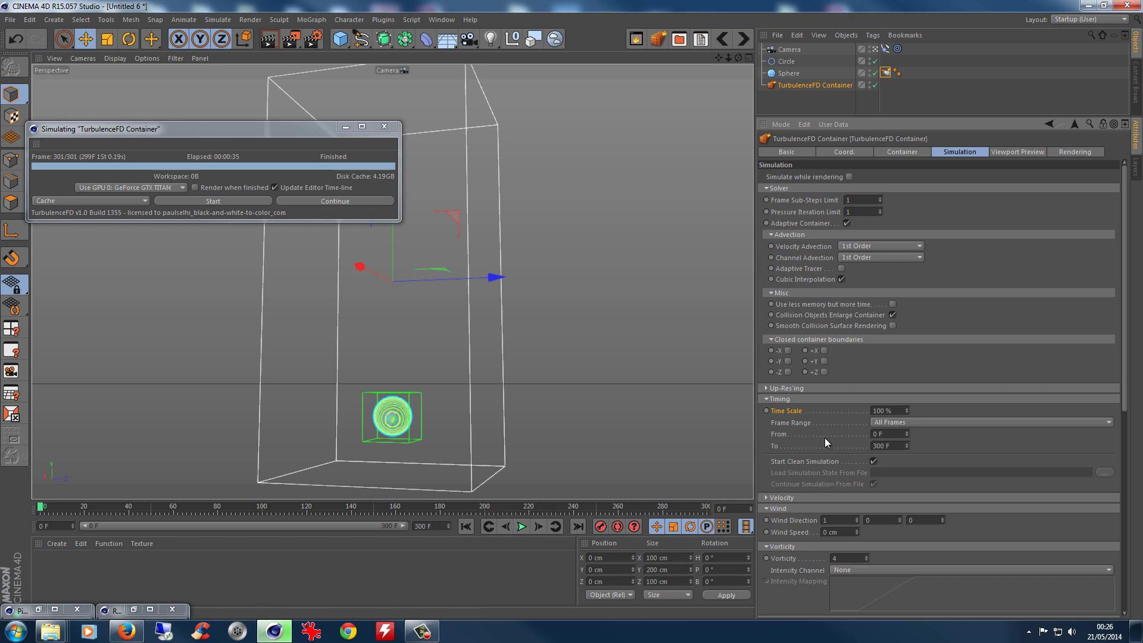
# Rerun the simulation at constant Time Scale, play it from frame 0, then rewind
pyautogui.click(210, 201)
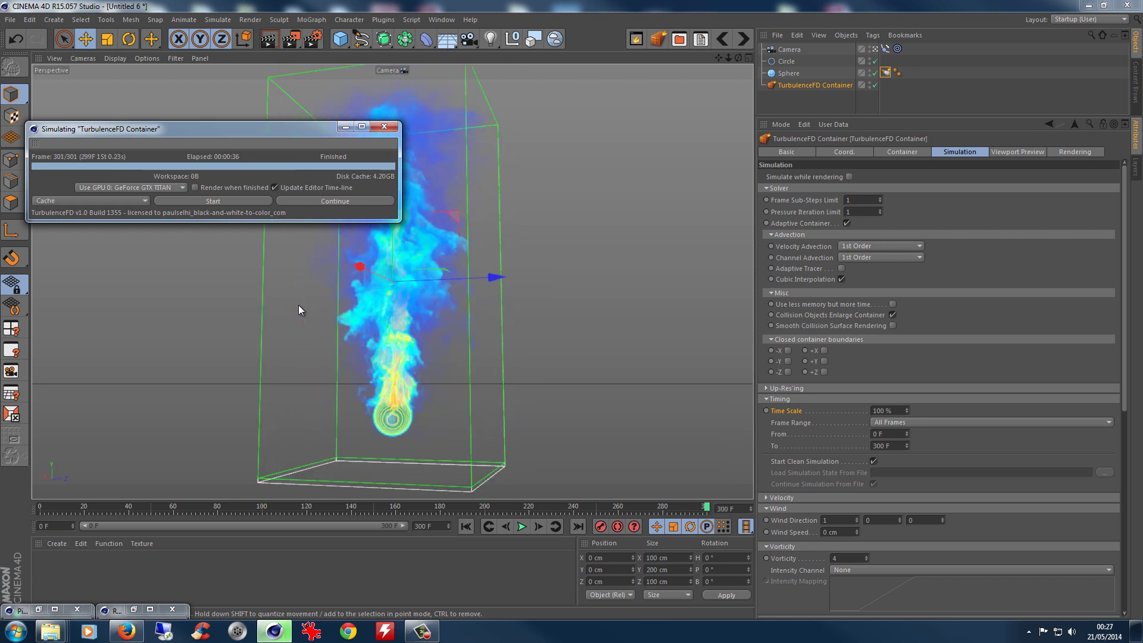
pyautogui.click(467, 526)
pyautogui.click(521, 527)
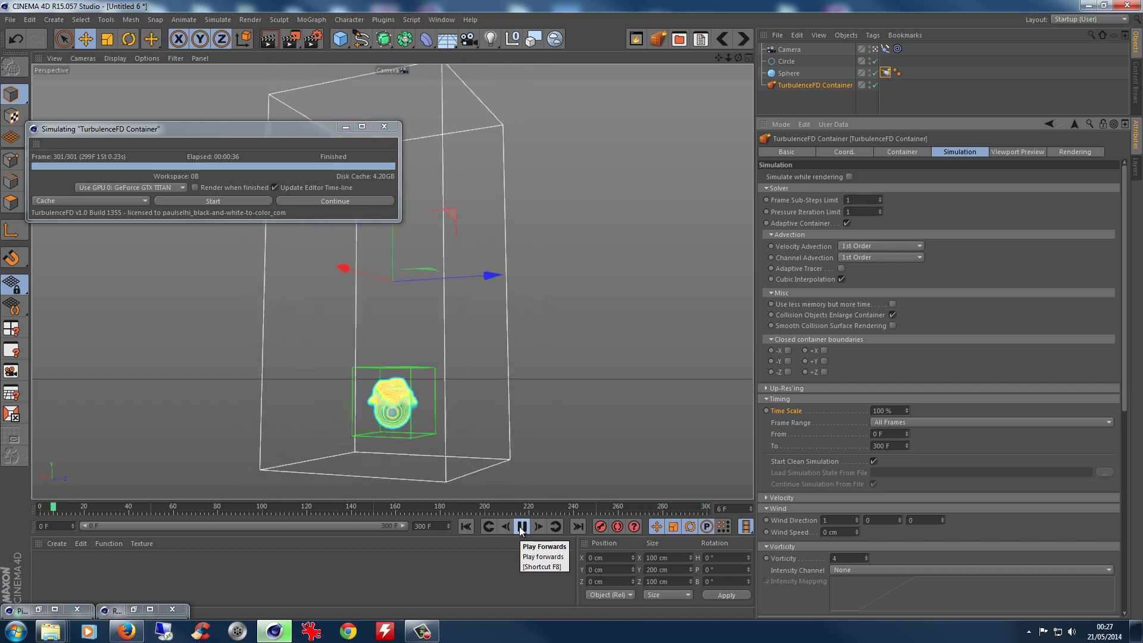
pyautogui.click(522, 527)
pyautogui.click(465, 526)
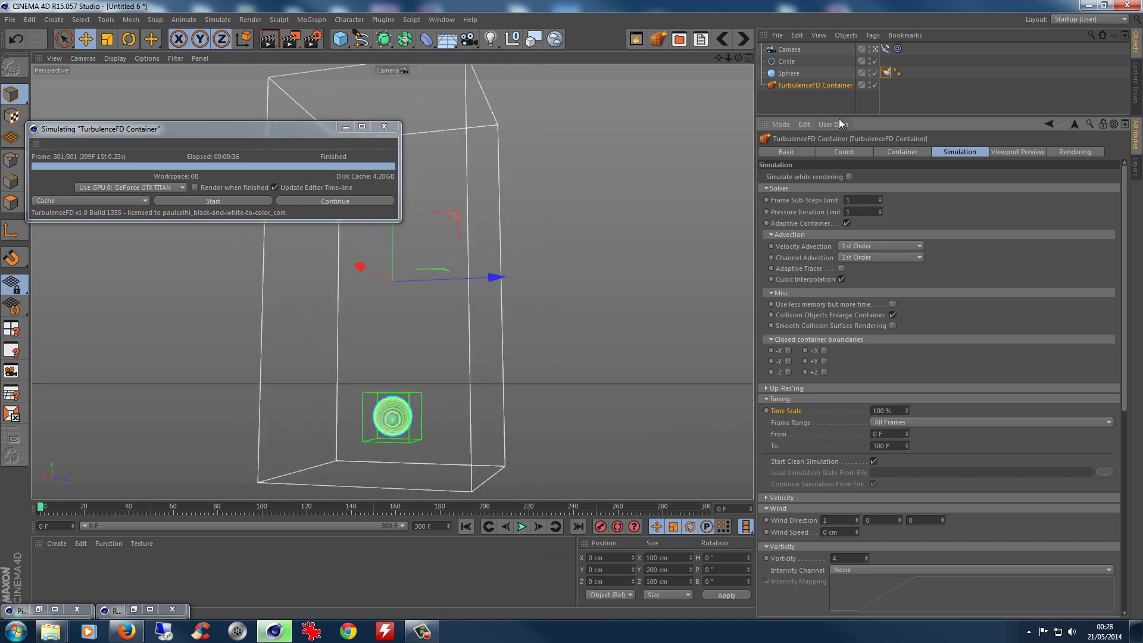
# Check the emitter tag, then set the container's Rendering General Frame Offset to -140
pyautogui.click(886, 73)
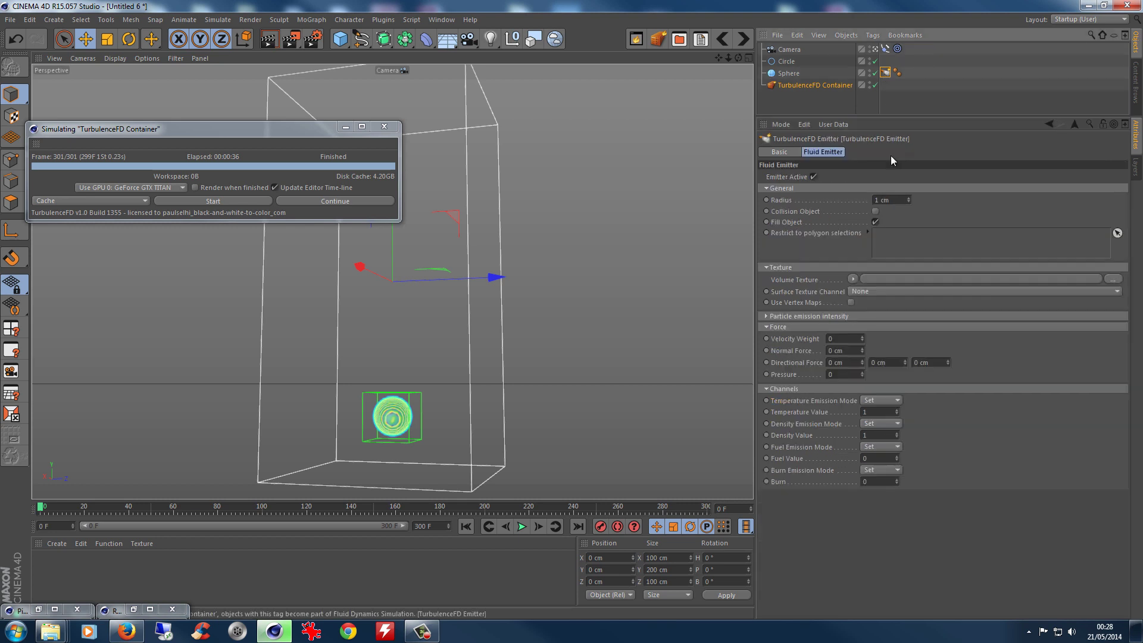
pyautogui.click(779, 152)
pyautogui.click(813, 151)
pyautogui.click(834, 85)
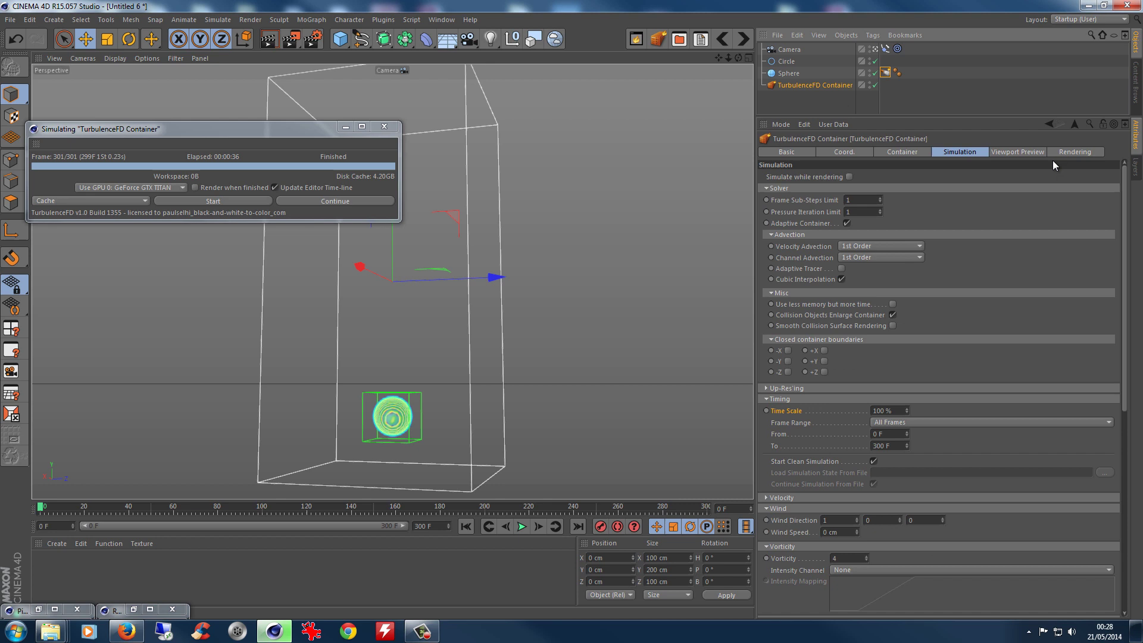
pyautogui.click(1075, 152)
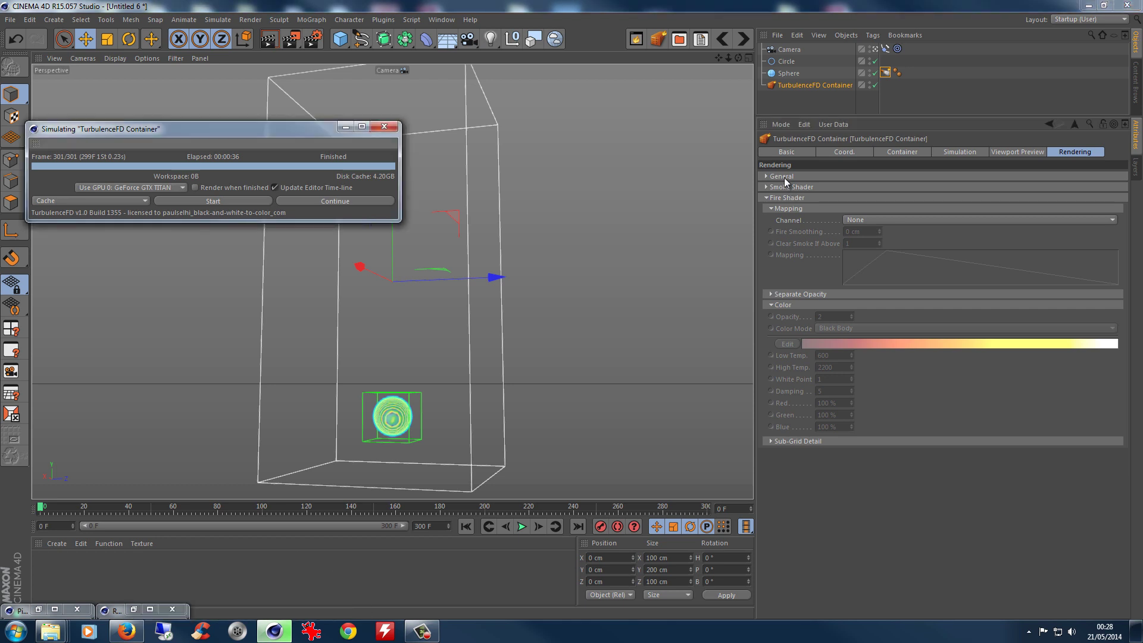
pyautogui.click(781, 176)
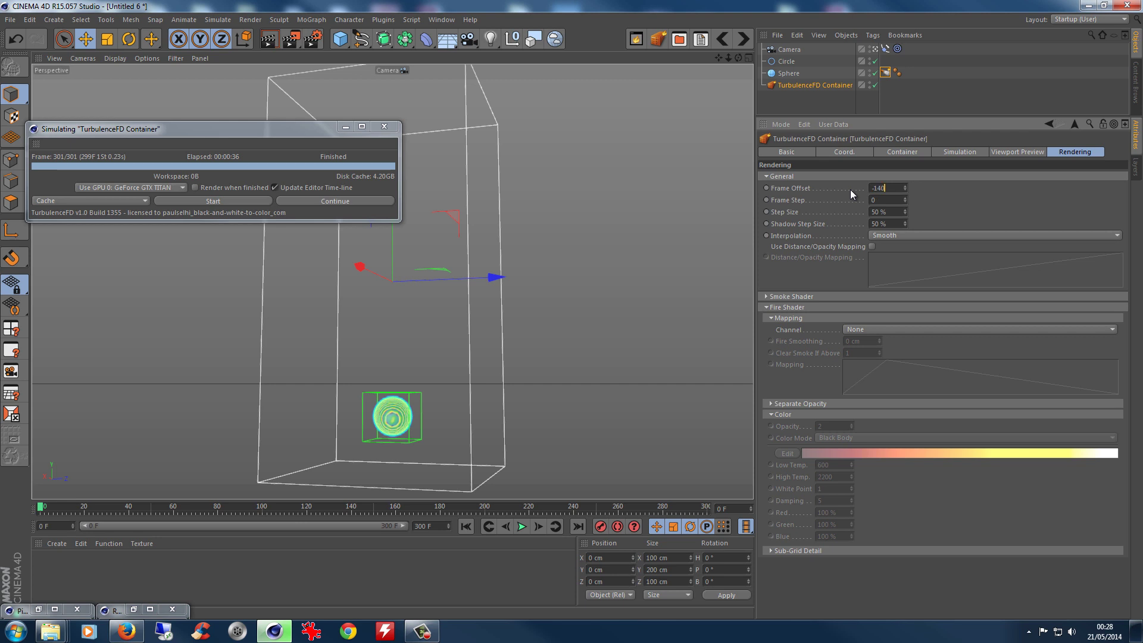
pyautogui.press('Return')
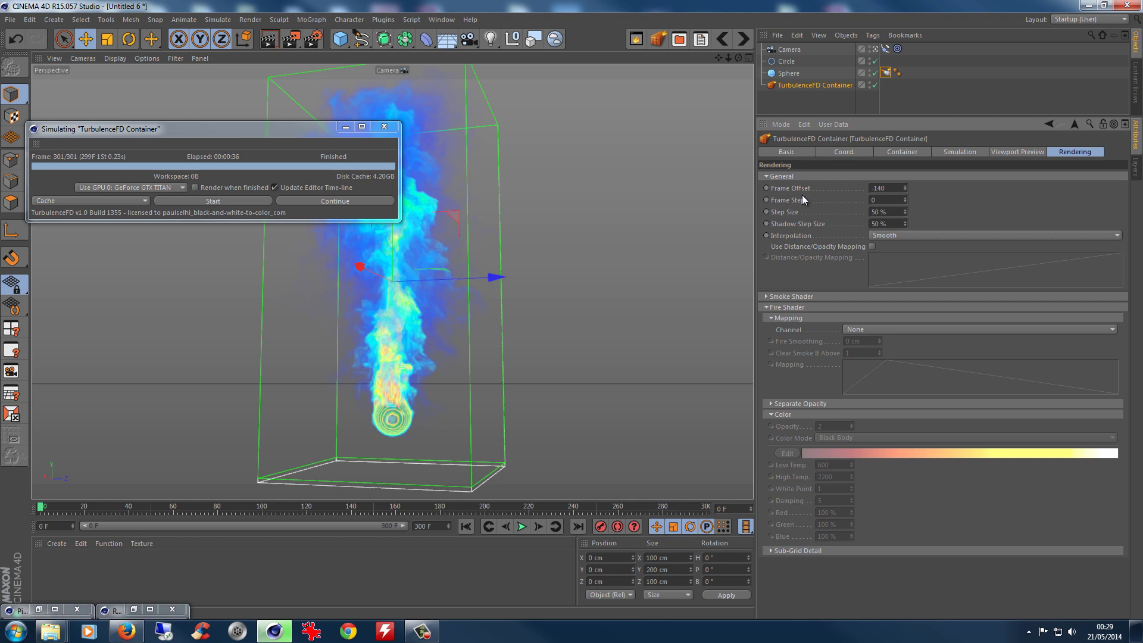
# Set the render Frame Range to All Frames (0–300) and render to the Picture Viewer without saving
pyautogui.click(312, 39)
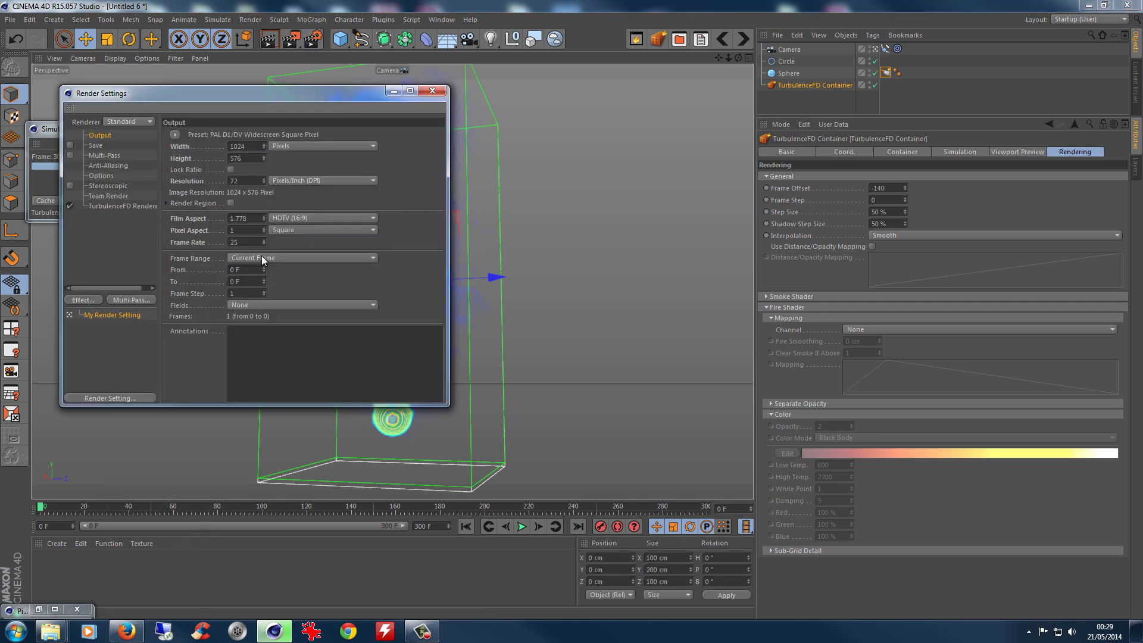
pyautogui.click(262, 256)
pyautogui.click(258, 294)
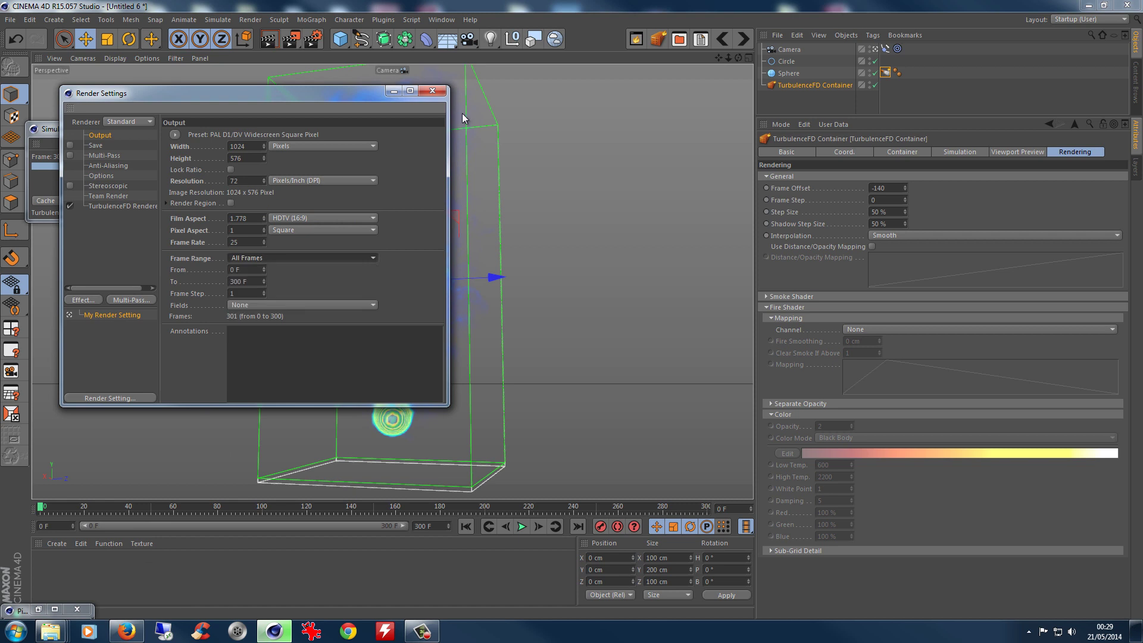
pyautogui.moveTo(369, 95); pyautogui.dragTo(374, 100)
pyautogui.moveTo(415, 136); pyautogui.dragTo(427, 134)
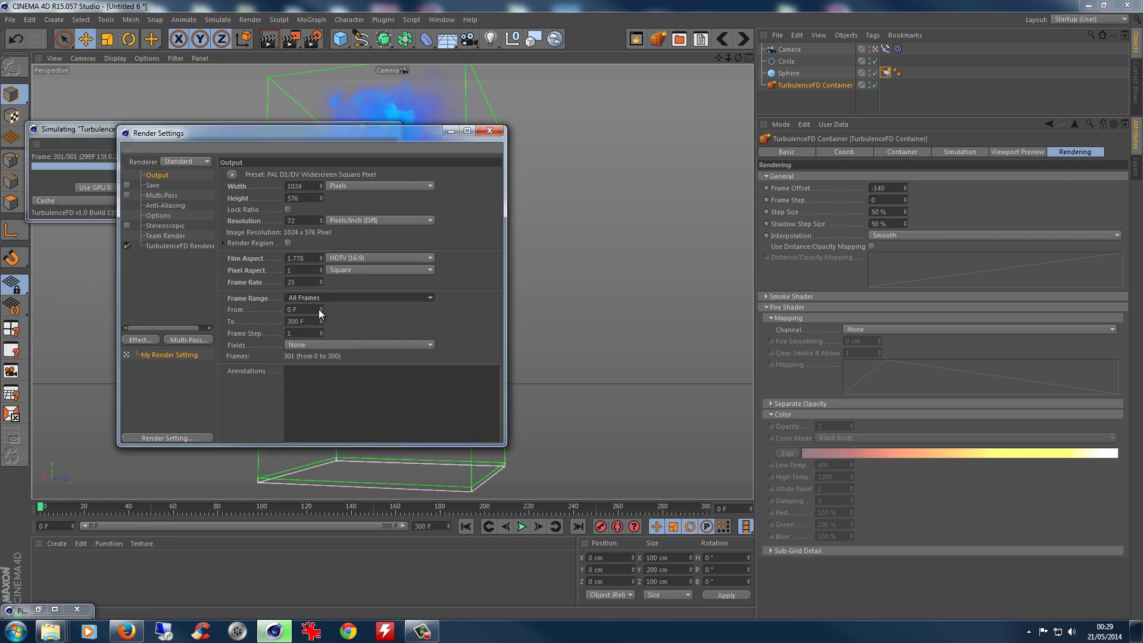
pyautogui.click(450, 131)
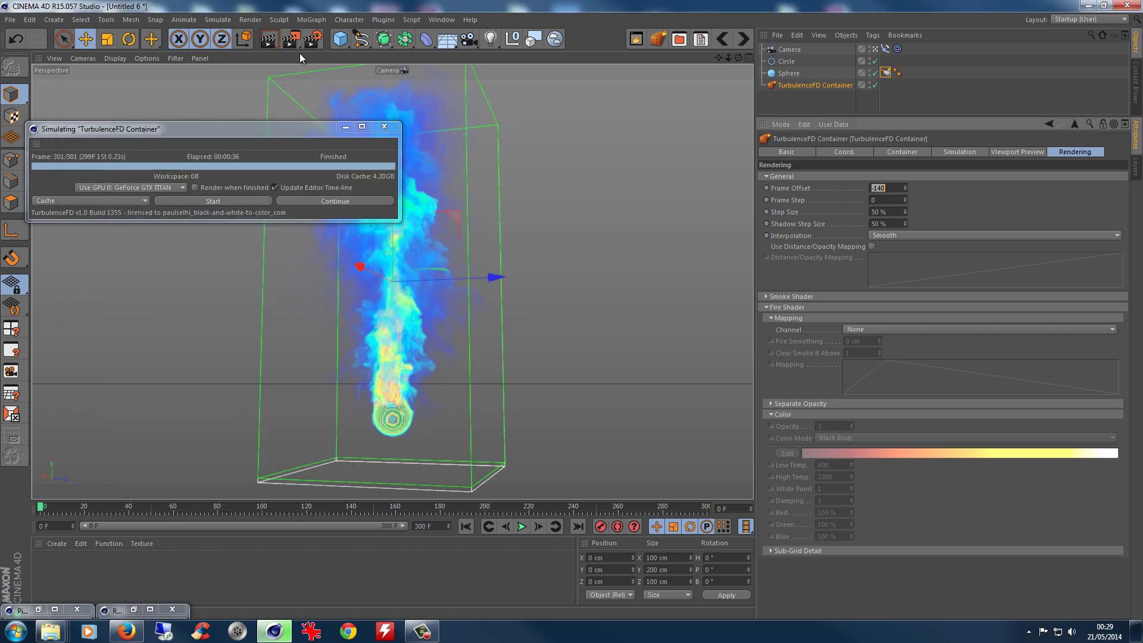
pyautogui.click(291, 40)
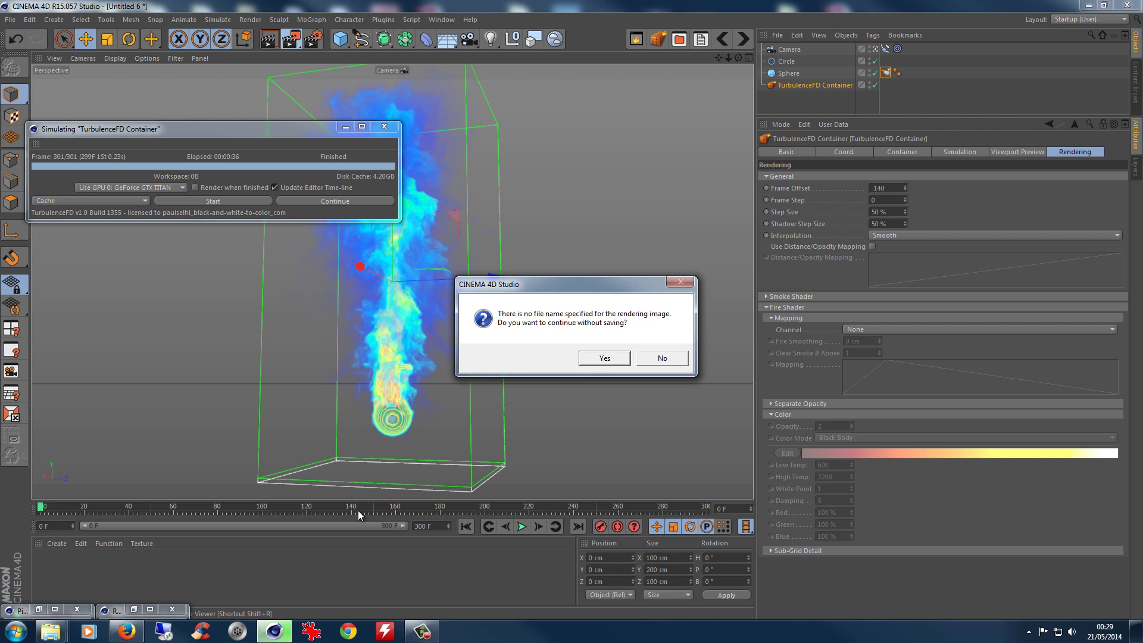
pyautogui.click(605, 358)
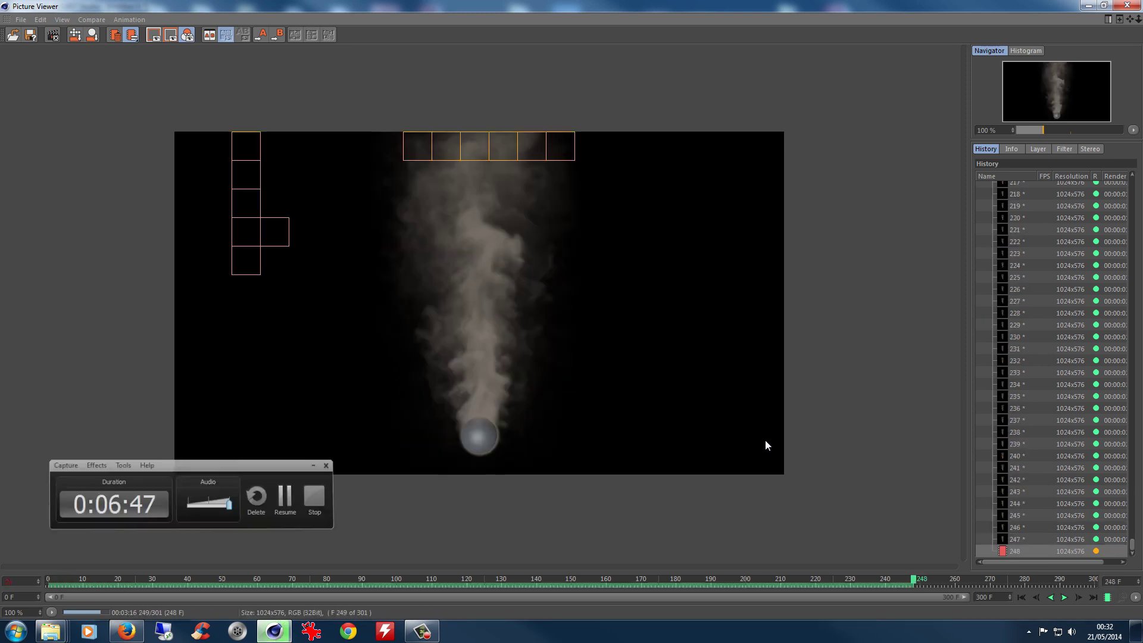
# Stop the render that is still being calculated in the Picture Viewer
pyautogui.click(20, 19)
pyautogui.click(41, 67)
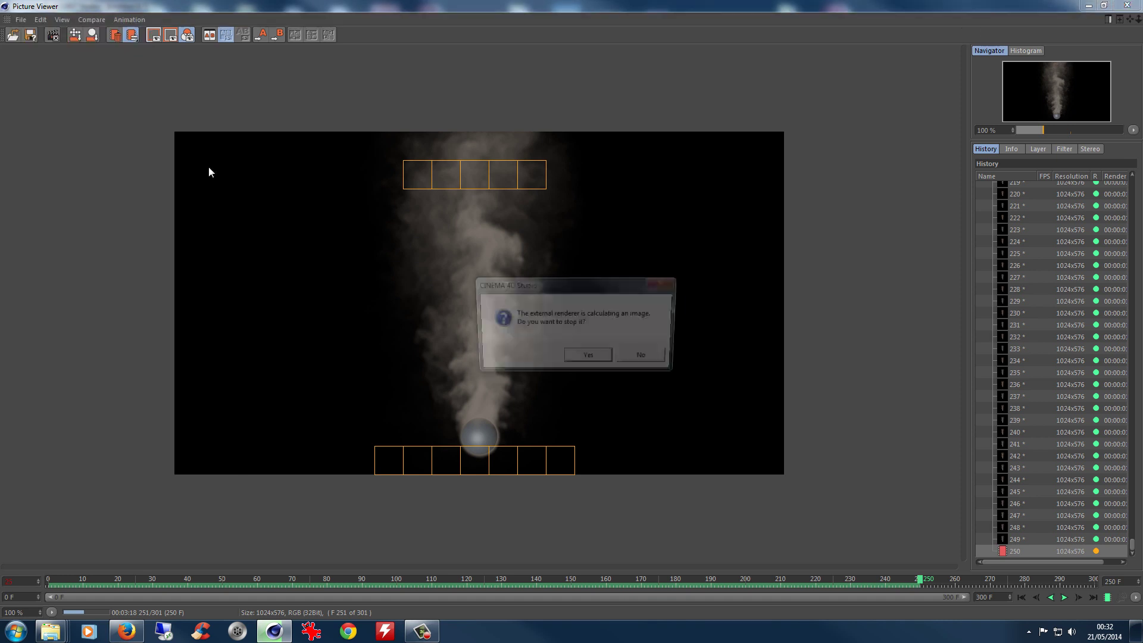
pyautogui.click(590, 360)
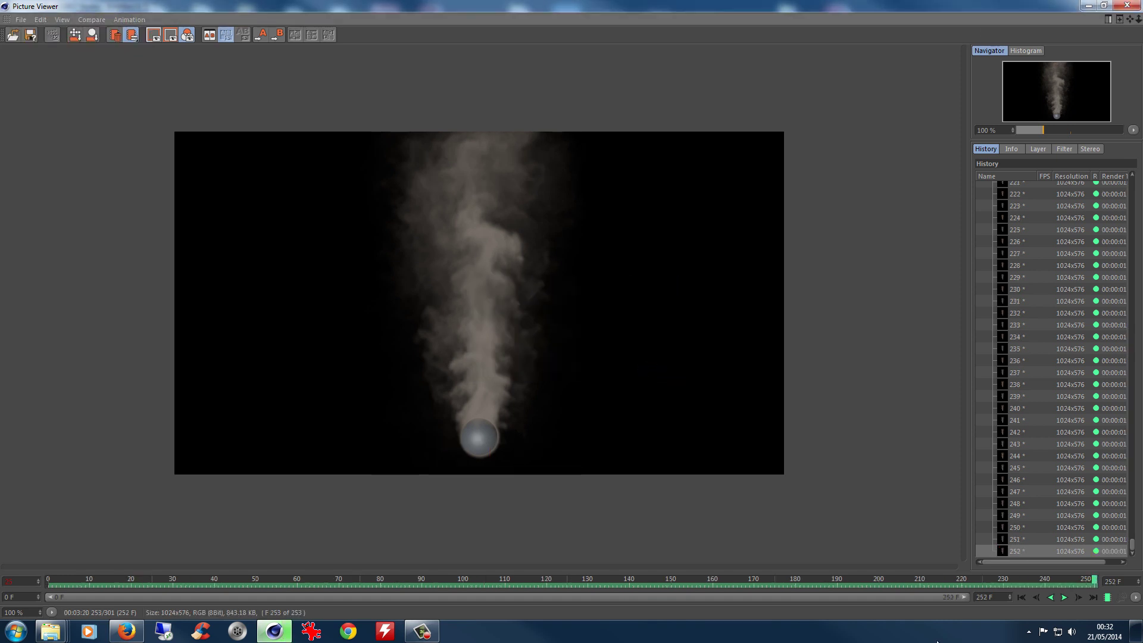
# Play the 253 rendered smoke frames from the first frame, then close the Picture Viewer
pyautogui.click(1020, 597)
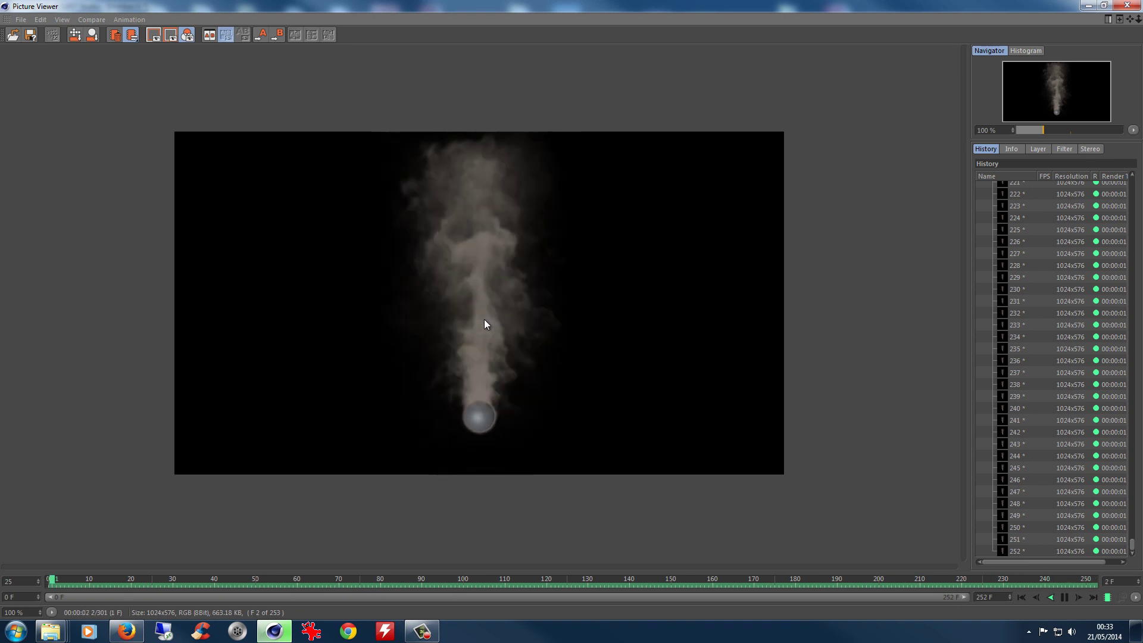
pyautogui.click(1066, 597)
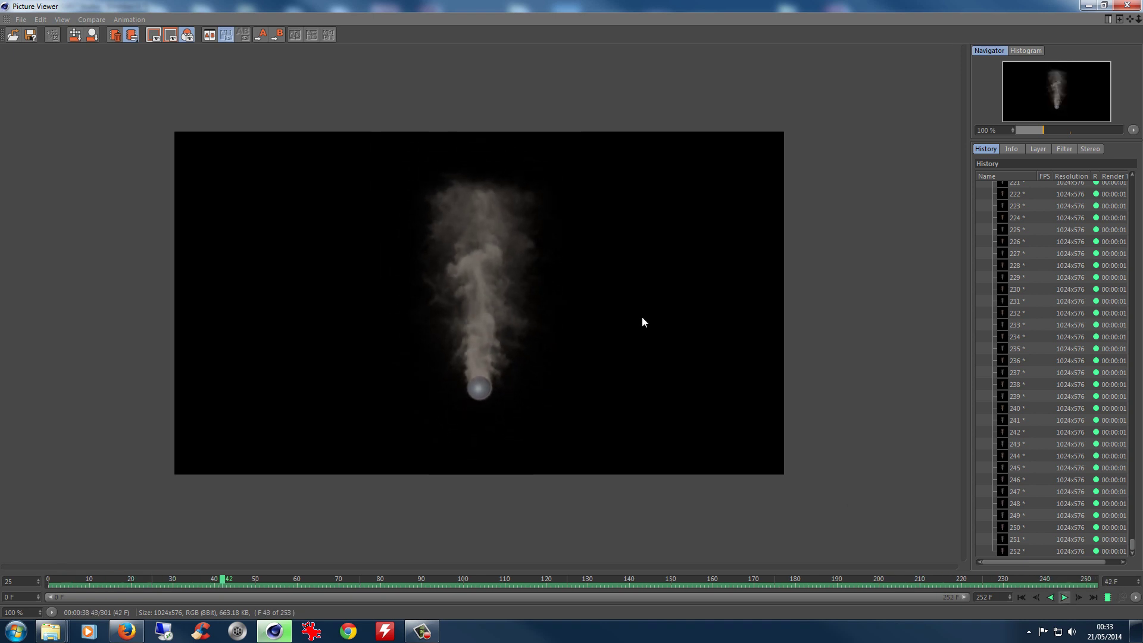
pyautogui.click(21, 20)
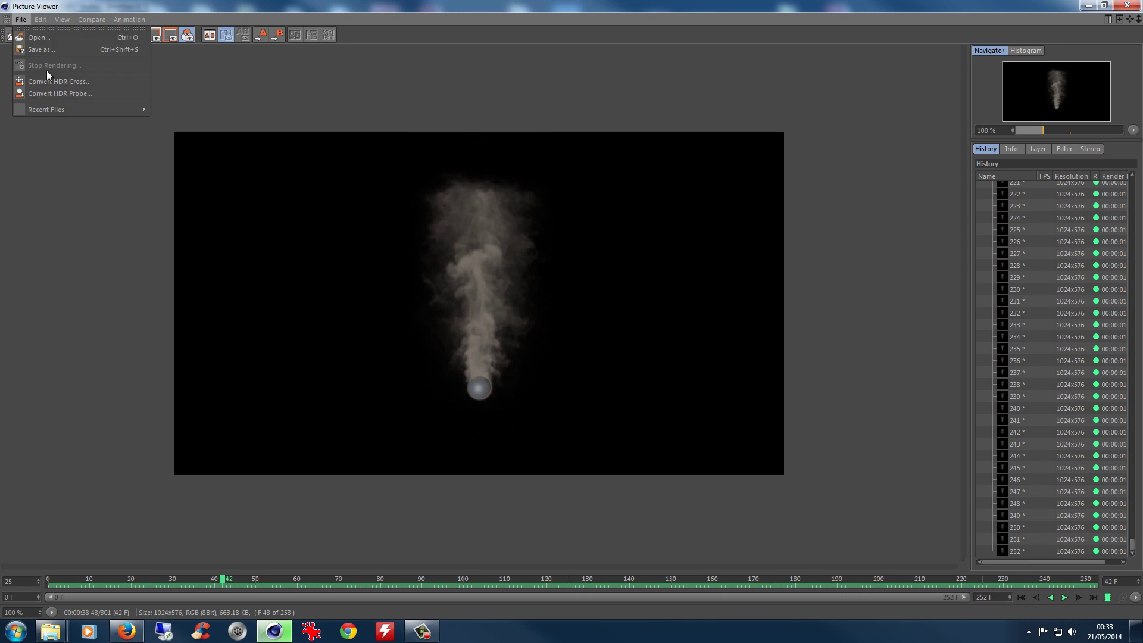
pyautogui.click(1129, 7)
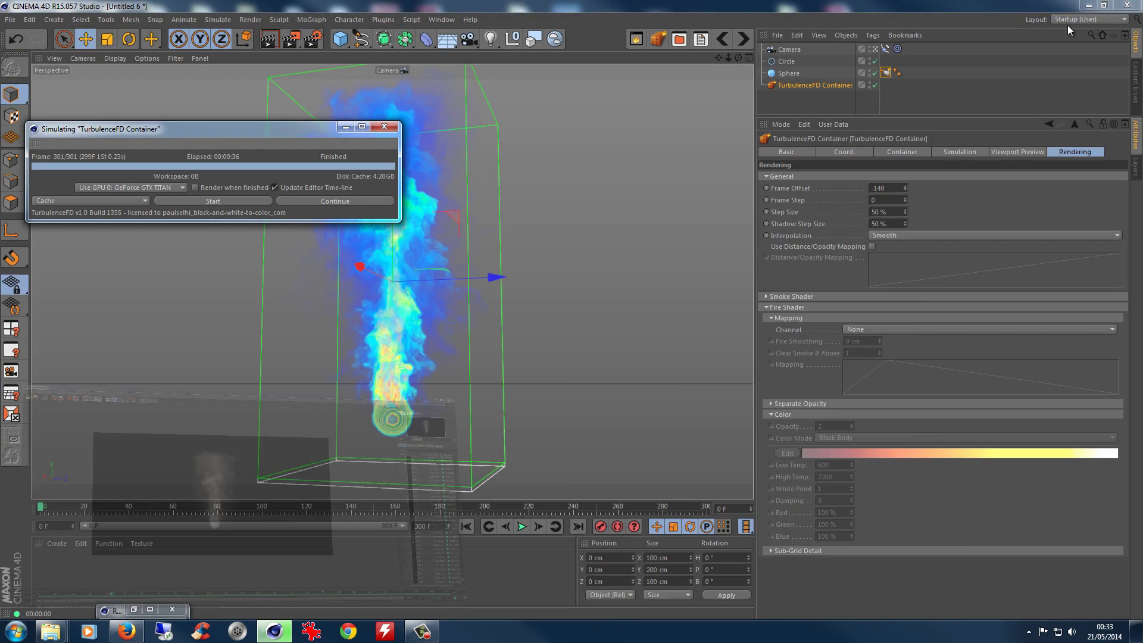
pyautogui.click(1127, 7)
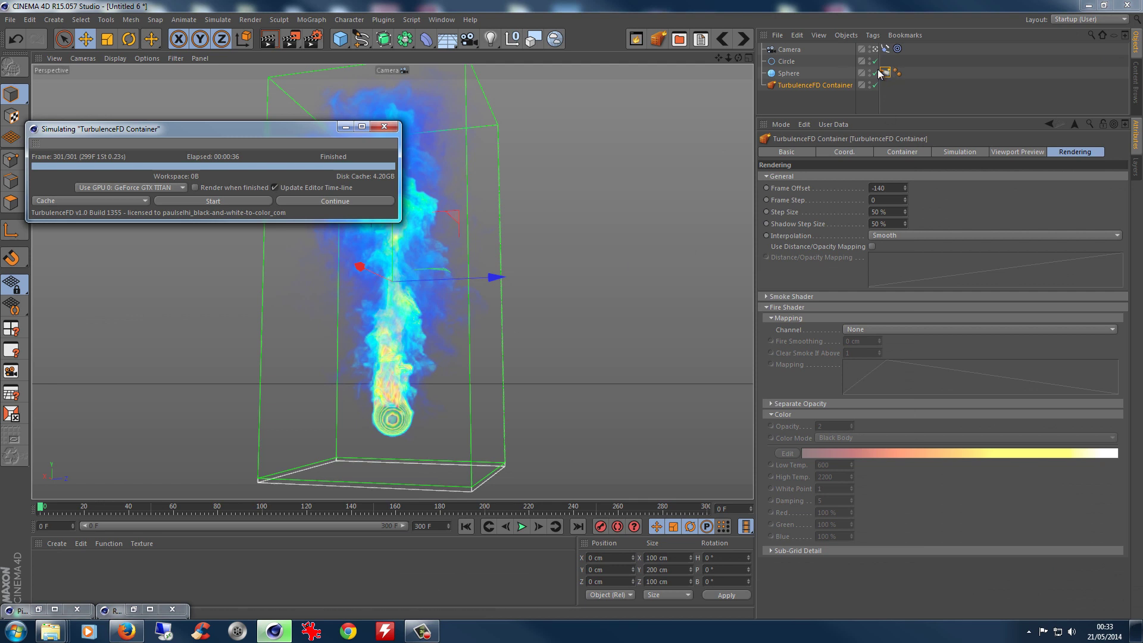
# Reset the container's Frame Offset to 0 with Frame Step 1, preview the plume, and rewind to frame 0
pyautogui.click(905, 186)
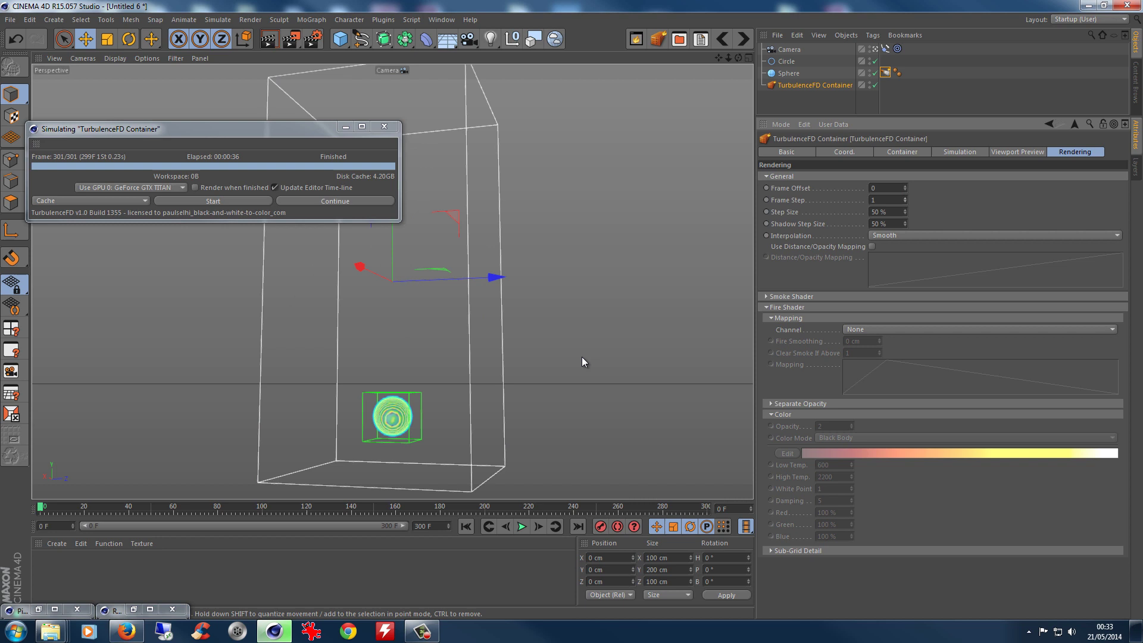
pyautogui.click(516, 527)
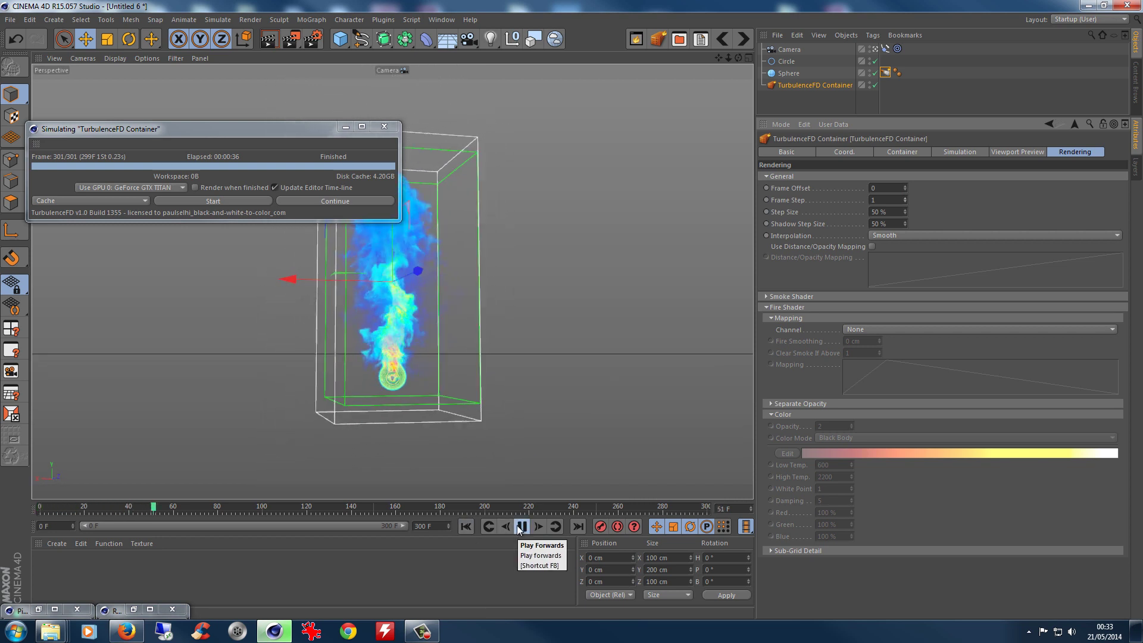
pyautogui.click(518, 526)
pyautogui.click(467, 526)
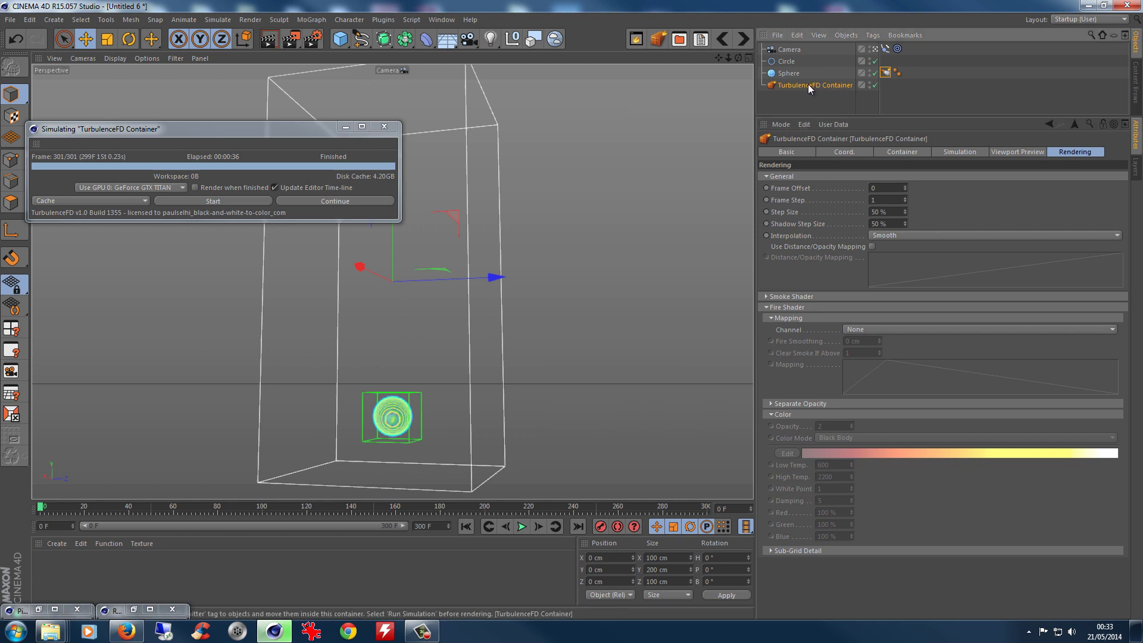
# Duplicate the container twice, moving the copies to 66.703 cm and -80.667 cm along Z
pyautogui.keyDown('ctrl'); pyautogui.moveTo(807, 88); pyautogui.dragTo(805, 105); pyautogui.keyUp('ctrl')
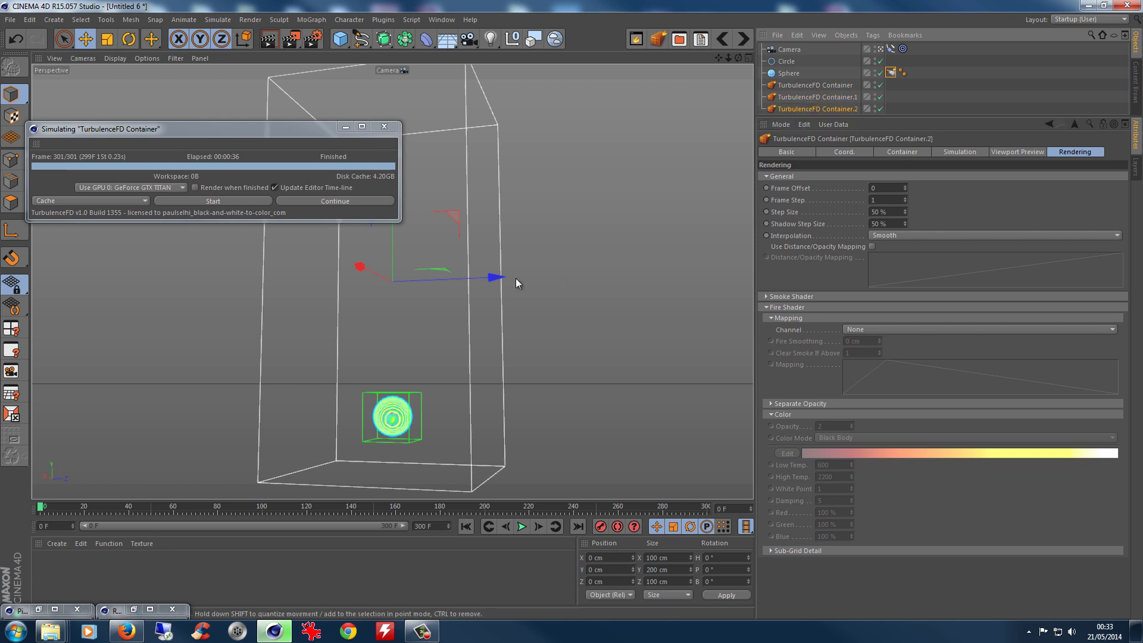
pyautogui.moveTo(498, 277); pyautogui.dragTo(628, 274)
pyautogui.click(794, 97)
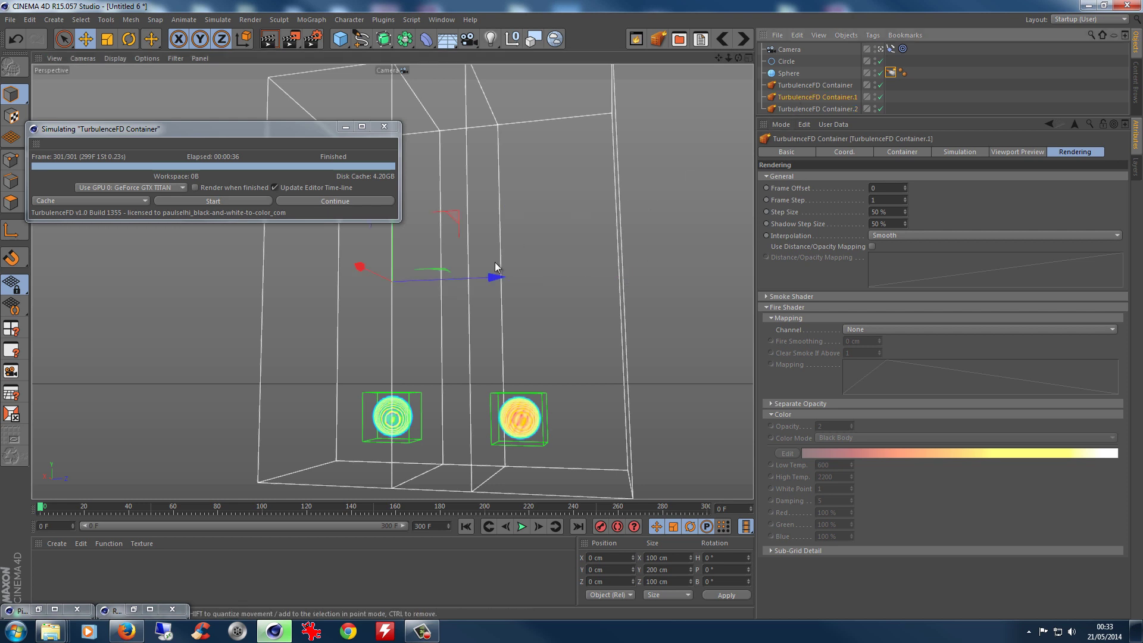
pyautogui.moveTo(495, 273); pyautogui.dragTo(358, 281)
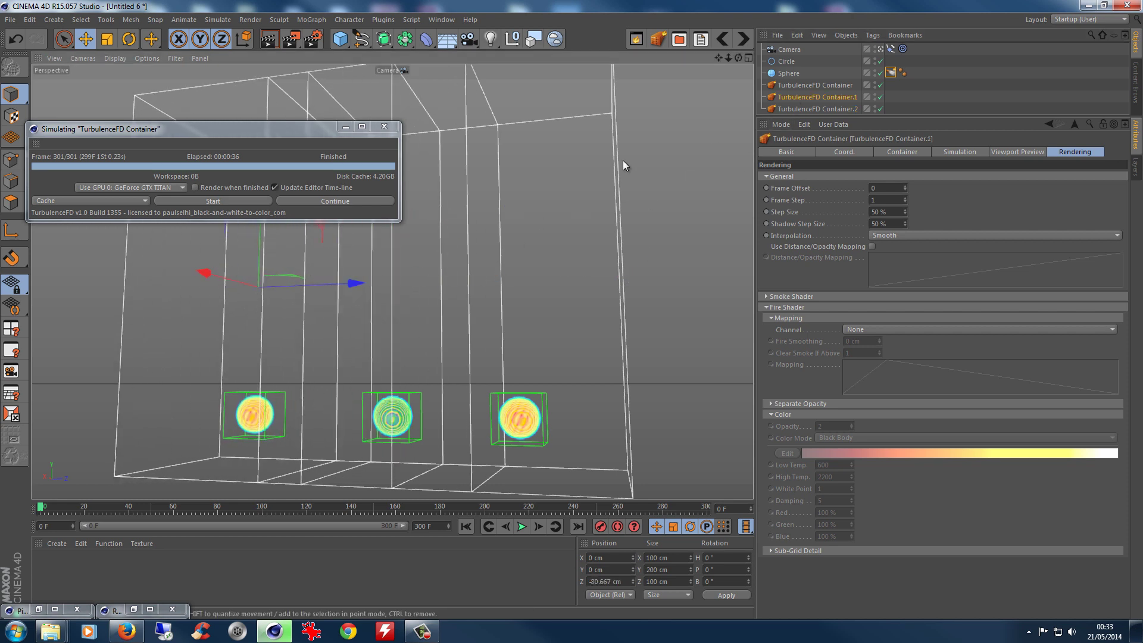
pyautogui.click(523, 527)
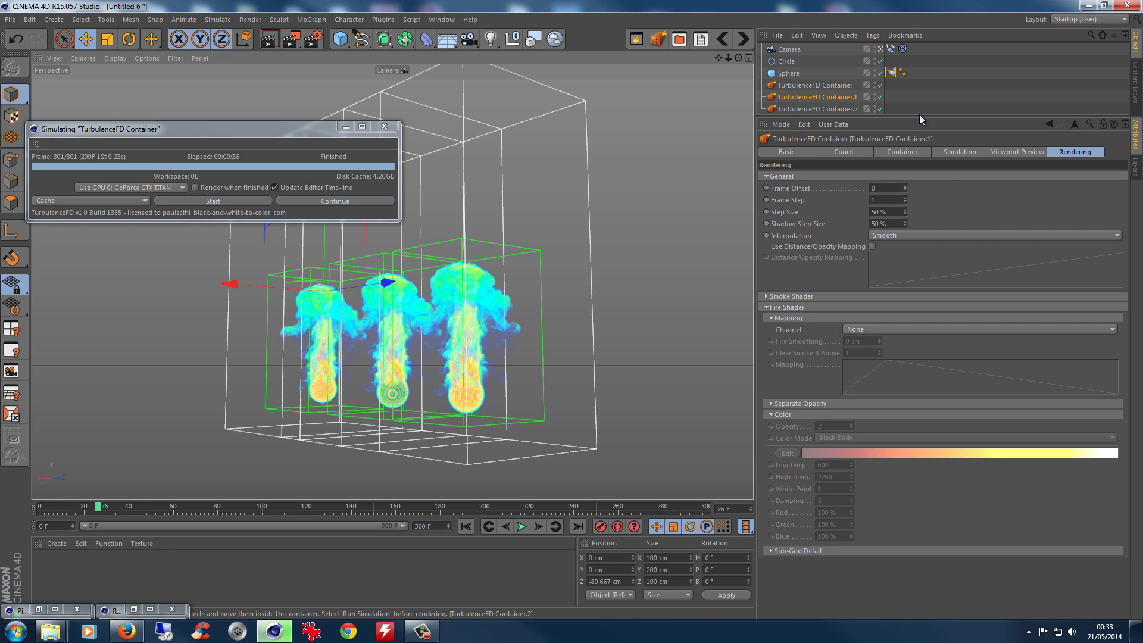
# Set Frame Offset 12 on Container.1 and 22 on Container.2
pyautogui.moveTo(900, 117); pyautogui.dragTo(899, 160)
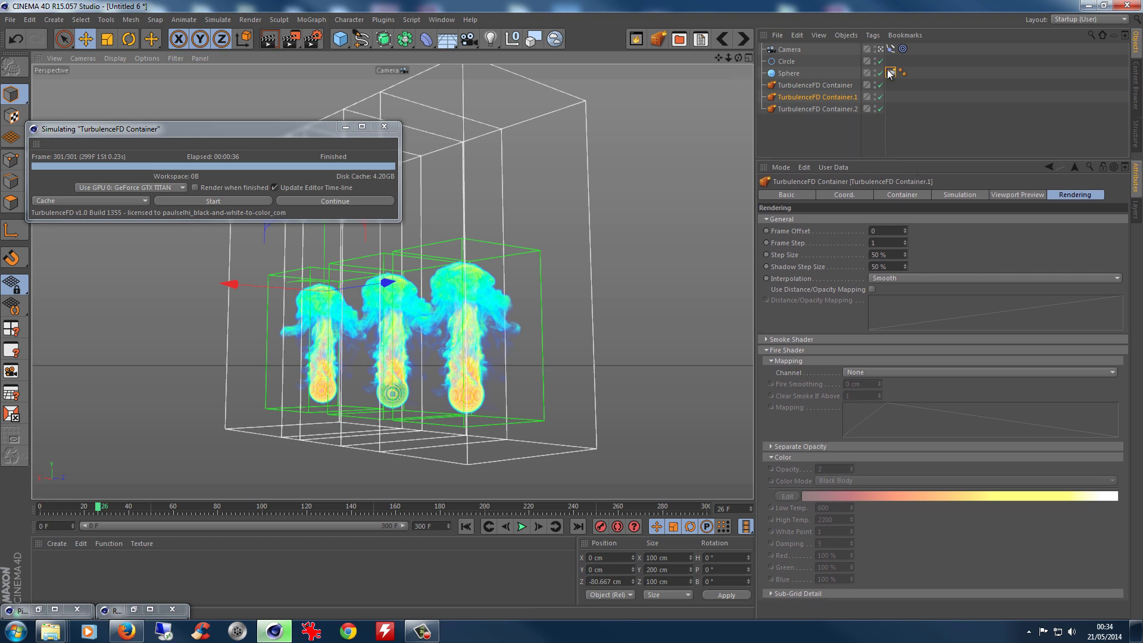
pyautogui.click(833, 85)
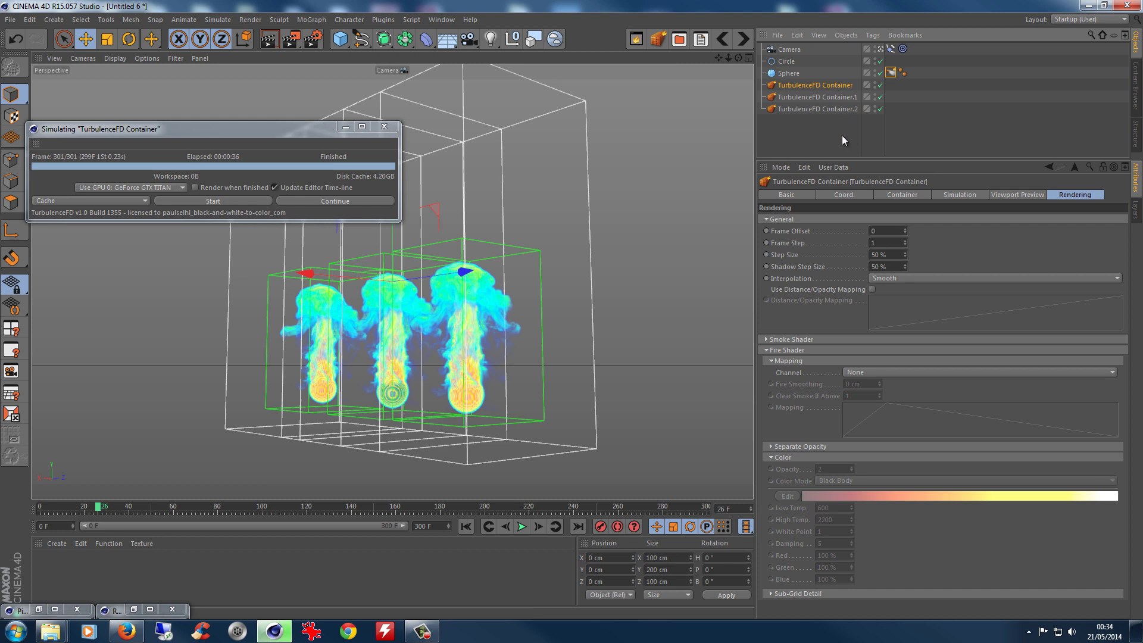
pyautogui.click(833, 95)
pyautogui.moveTo(906, 229); pyautogui.dragTo(906, 228)
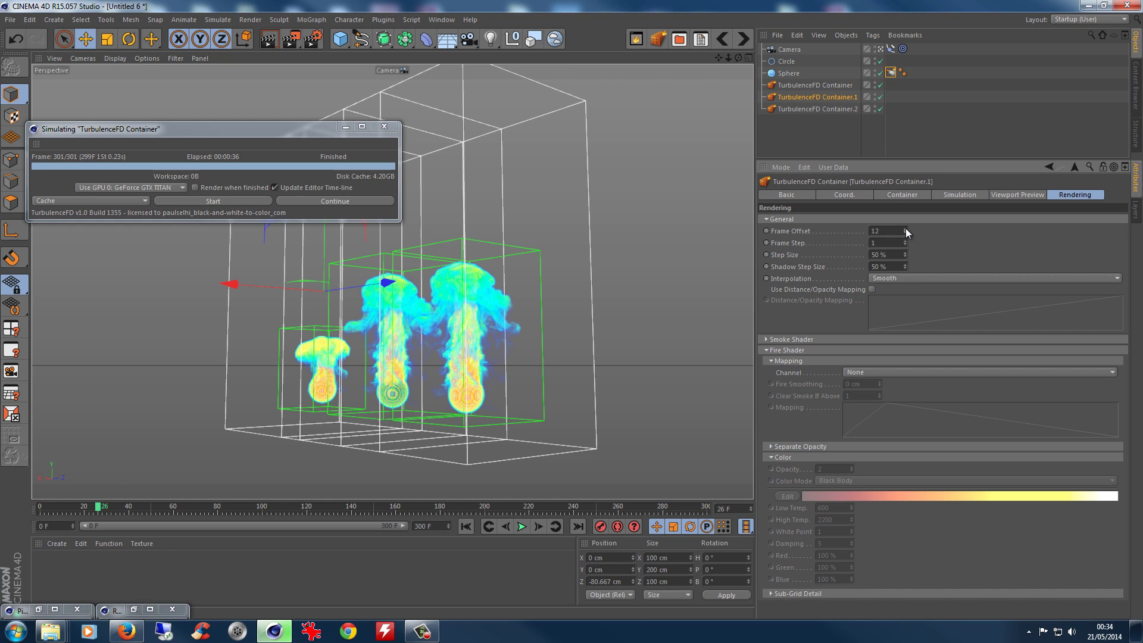
pyautogui.click(848, 109)
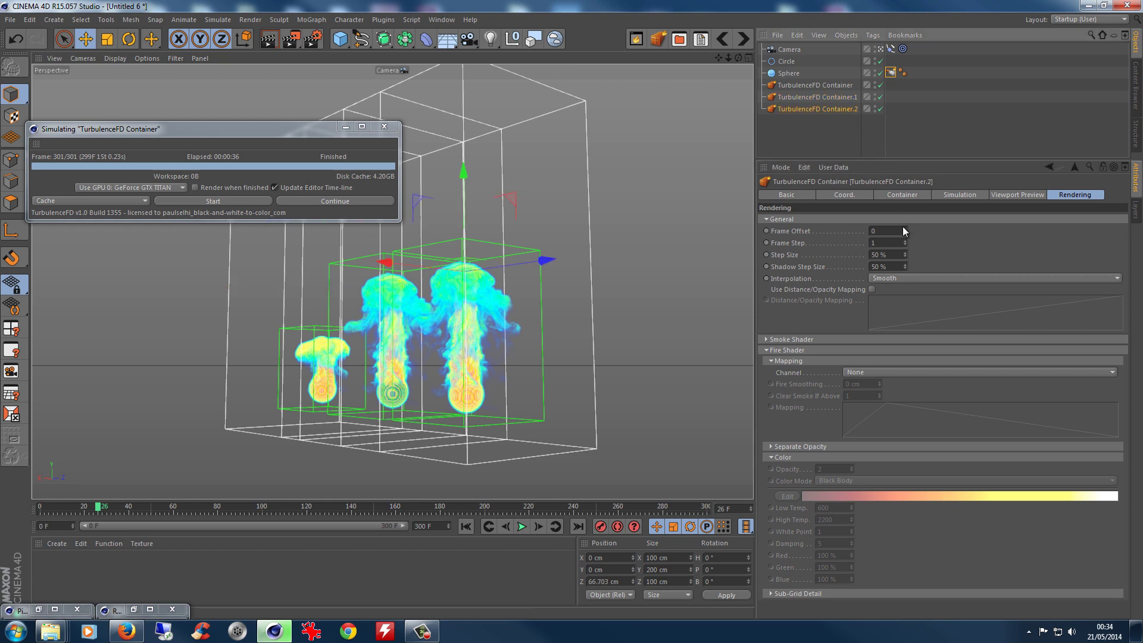
pyautogui.moveTo(903, 227); pyautogui.dragTo(903, 227)
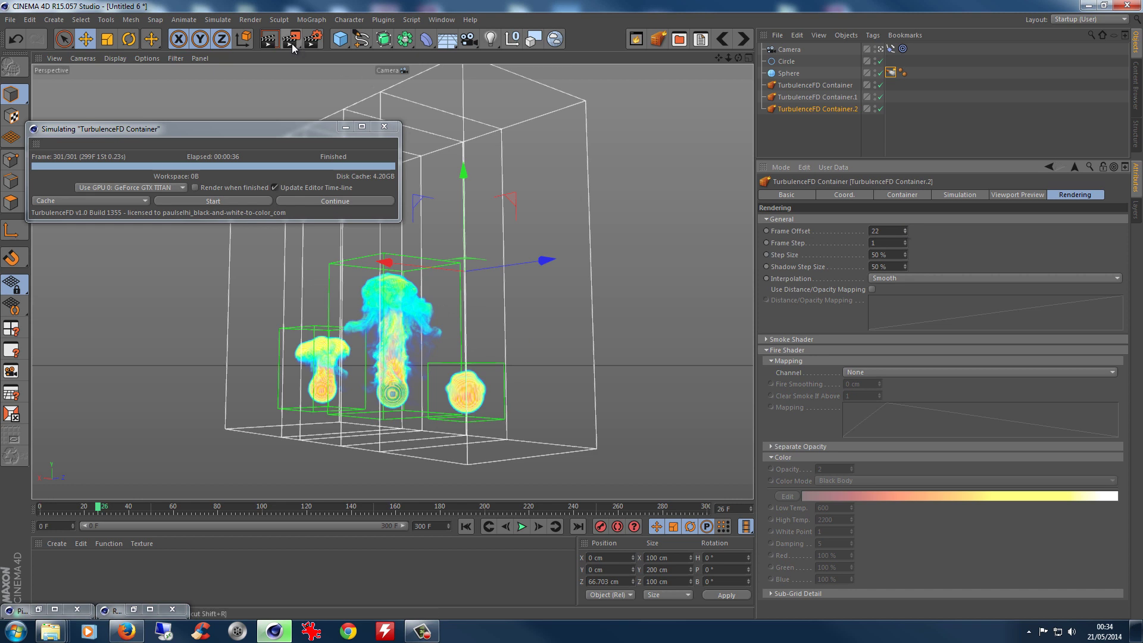
# On all three containers set Step and Shadow Step Size to 70% and the smoke mapping curve's first point X to 0.001
pyautogui.moveTo(849, 121); pyautogui.dragTo(821, 79)
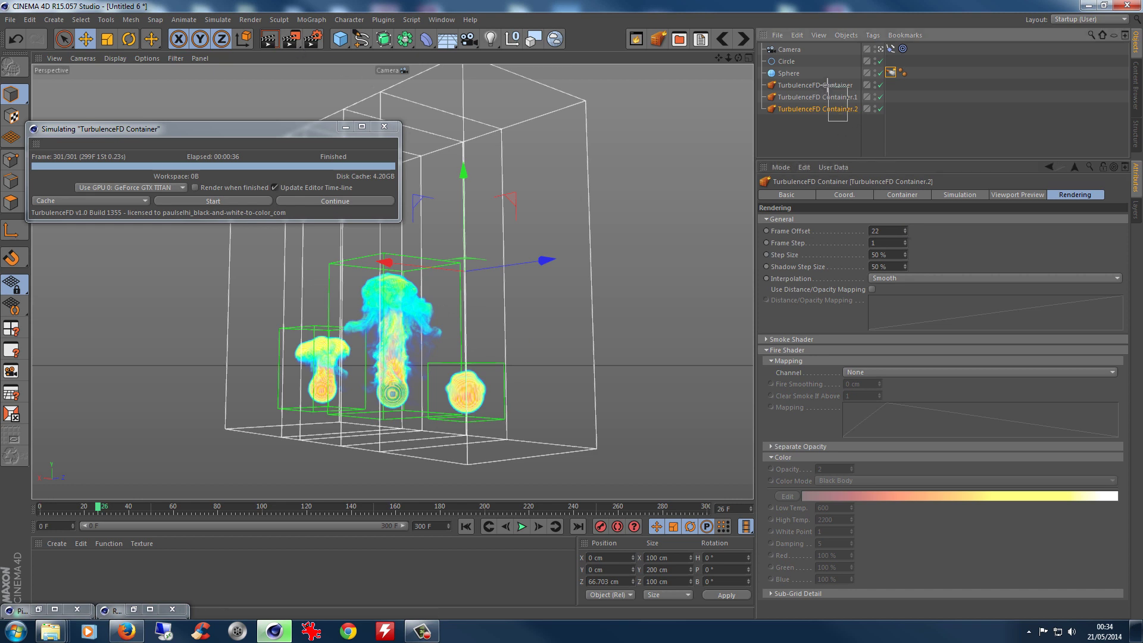
pyautogui.click(1067, 198)
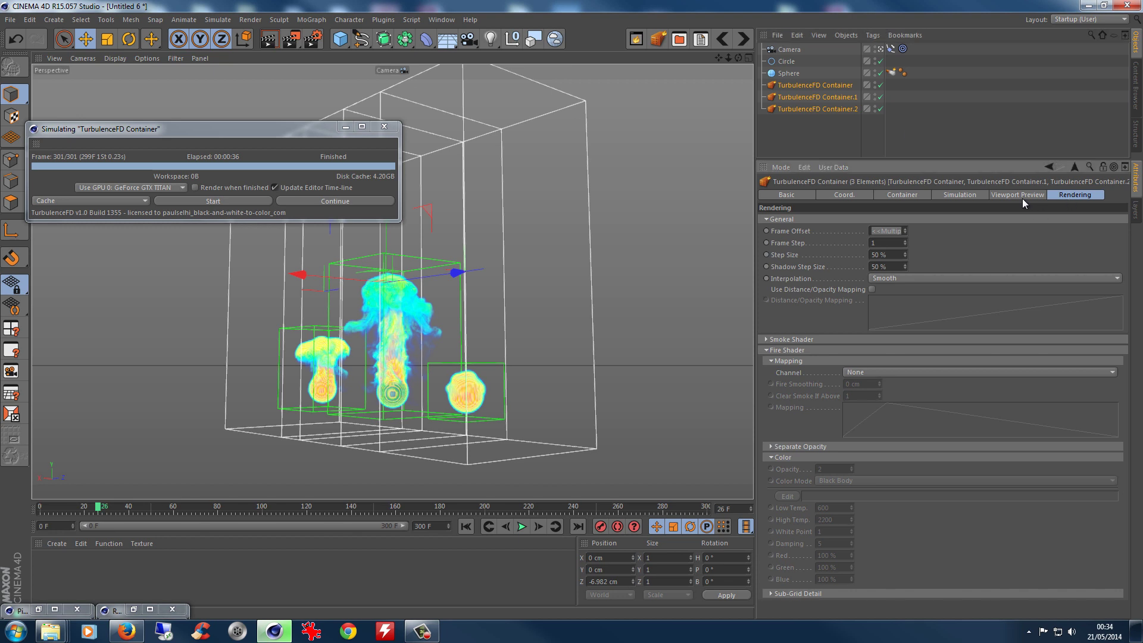
pyautogui.click(768, 339)
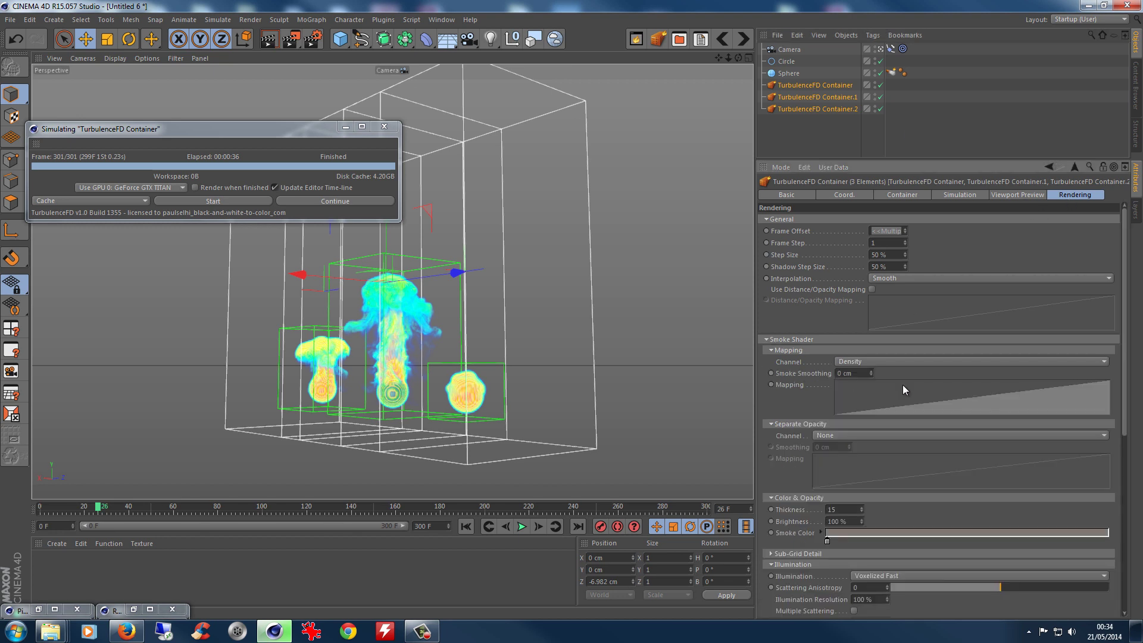
pyautogui.doubleClick(927, 404)
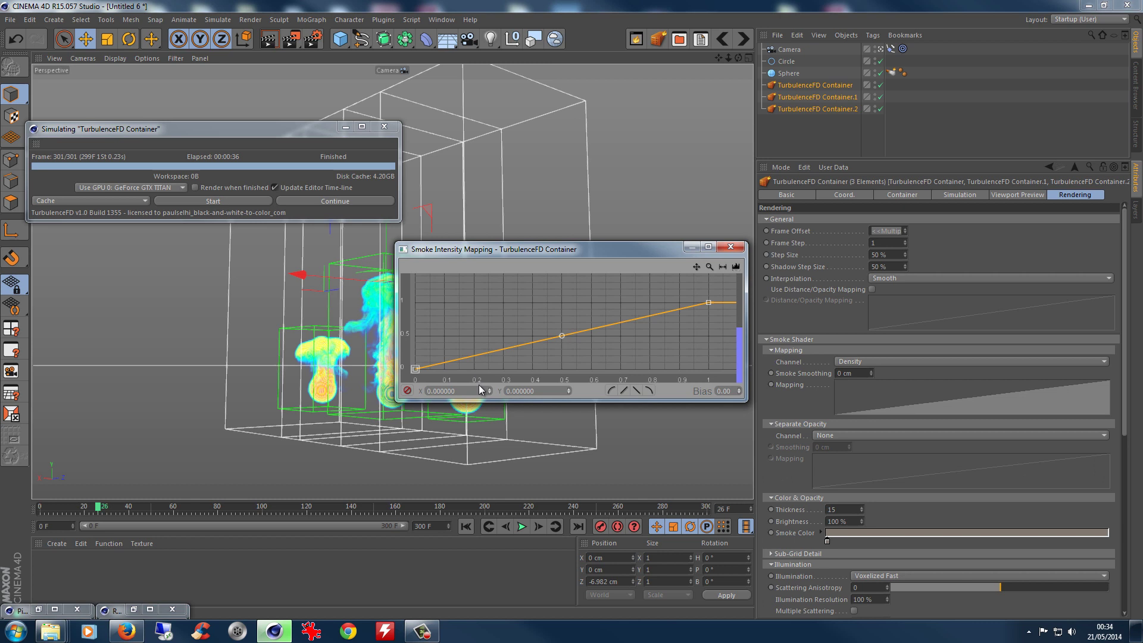
pyautogui.click(415, 369)
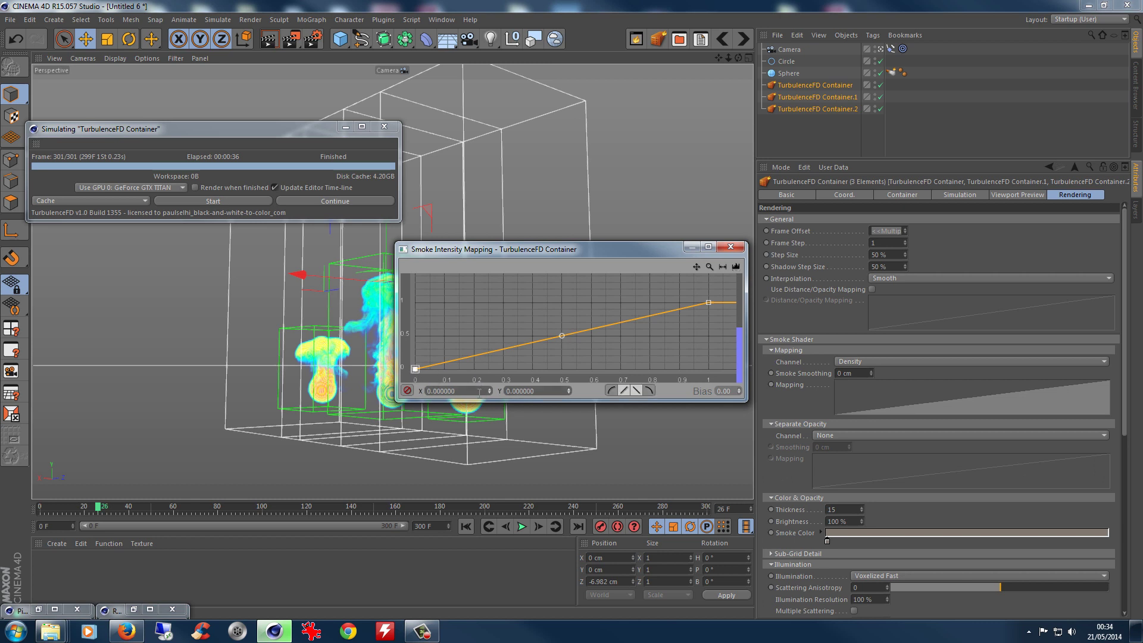
pyautogui.click(491, 388)
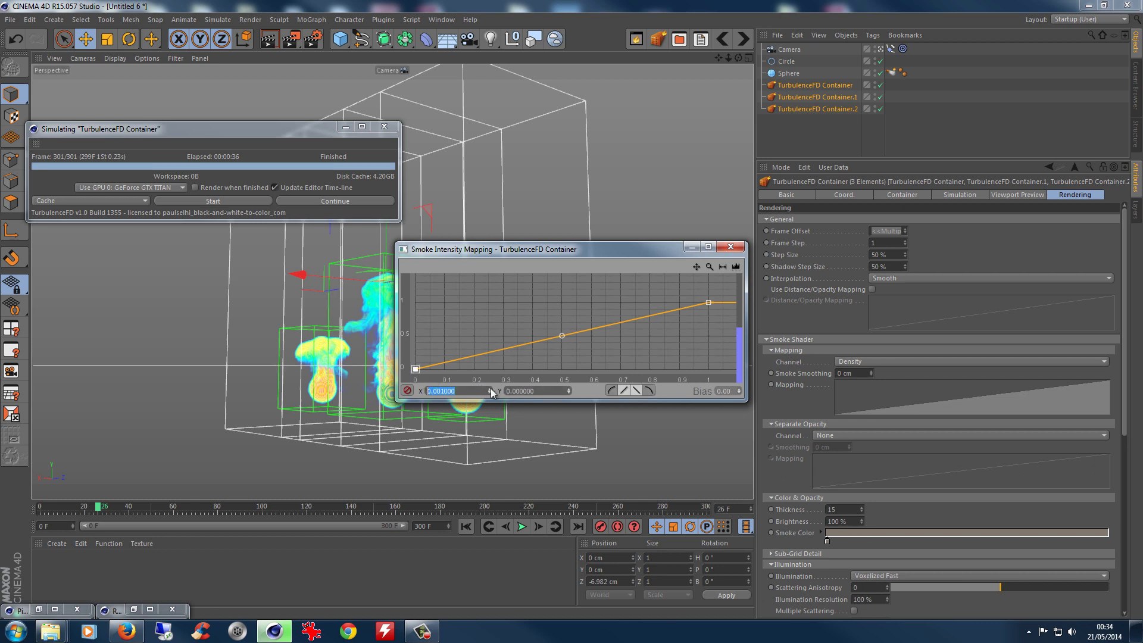
# Set Illumination Resolution to 50% for the three containers
pyautogui.click(732, 248)
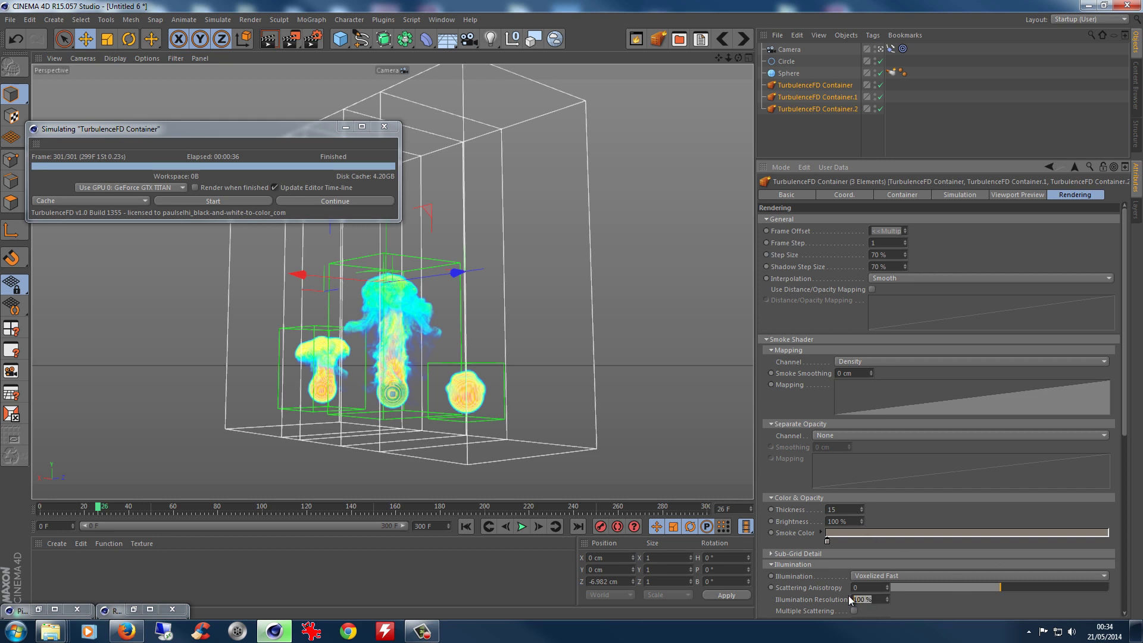
pyautogui.write('50')
pyautogui.press('Return')
# Start a render from frame 0 without saving, then stop it and close the Picture Viewer
pyautogui.click(461, 527)
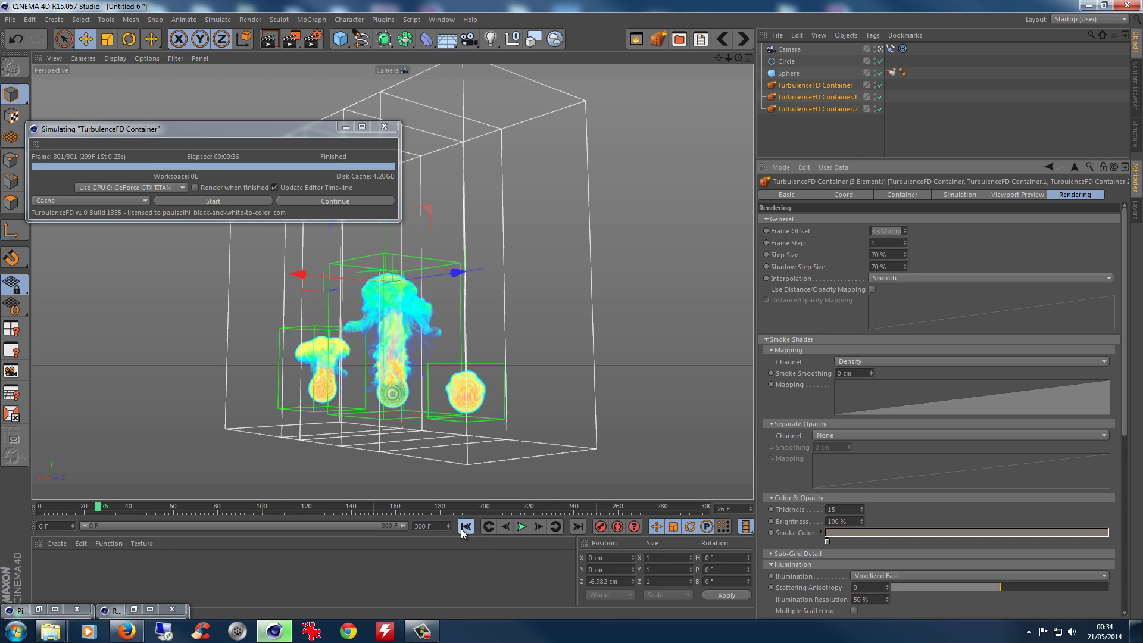
pyautogui.click(287, 40)
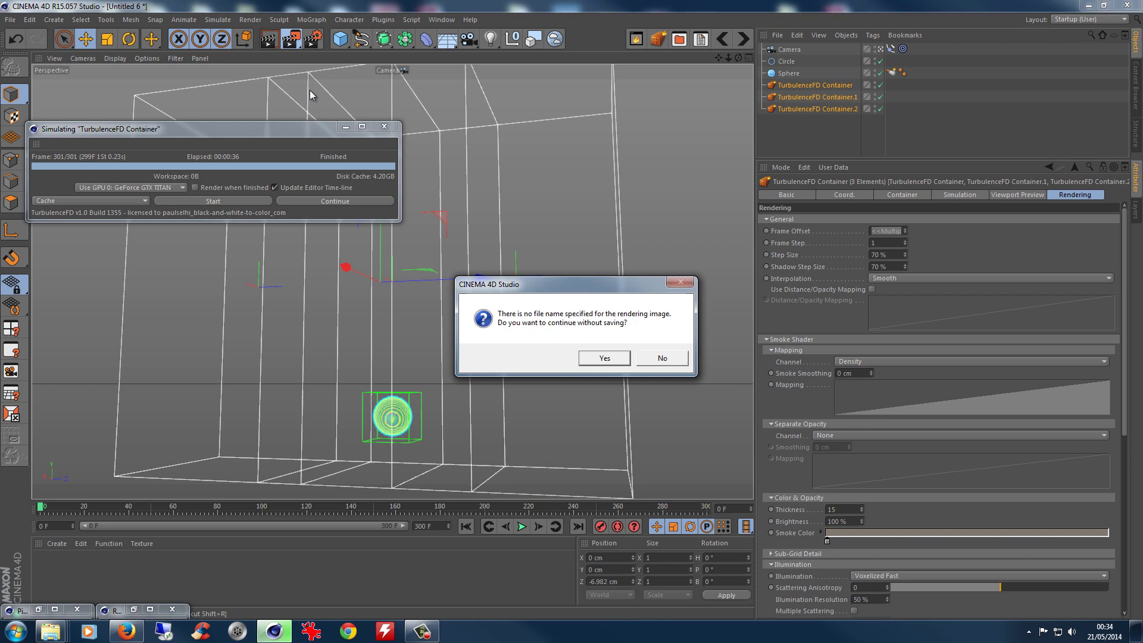
pyautogui.click(583, 357)
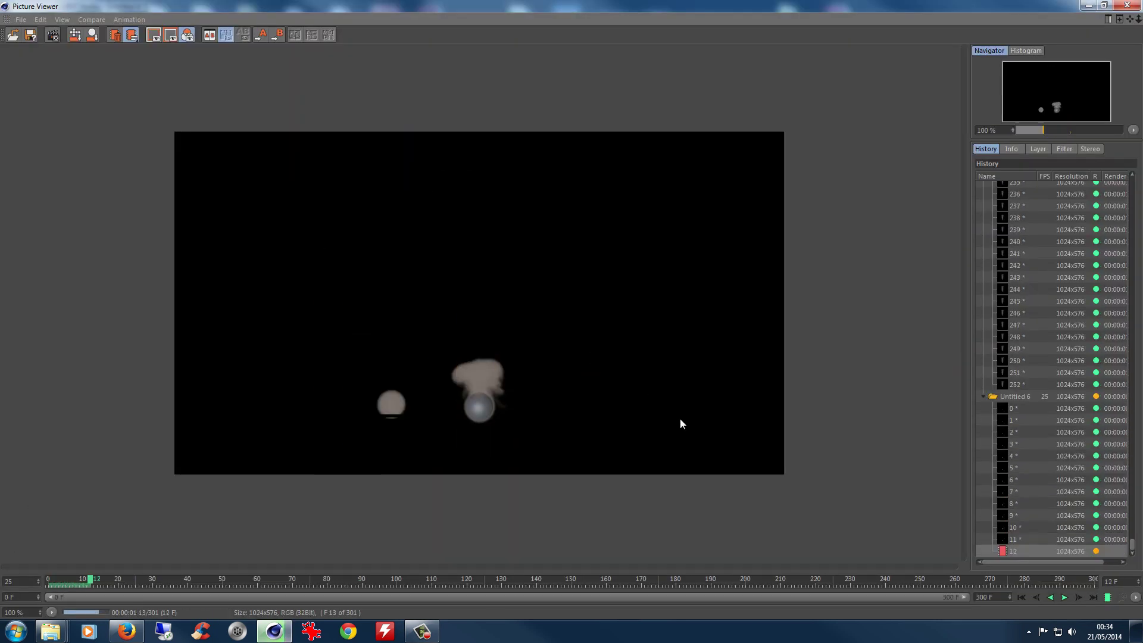
pyautogui.click(20, 19)
pyautogui.click(49, 66)
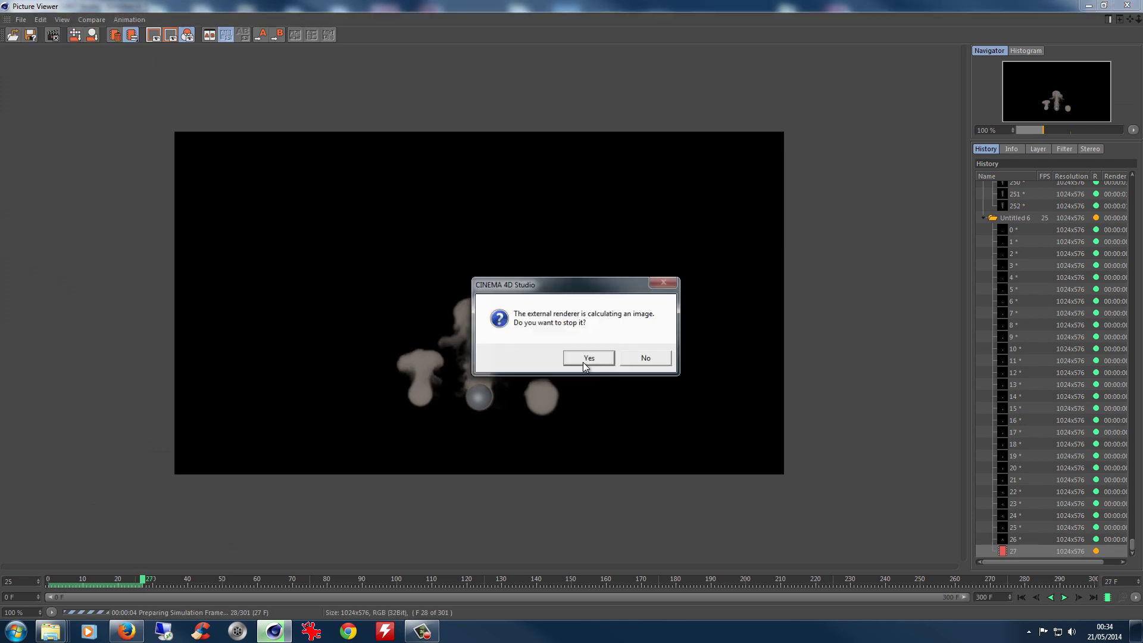
pyautogui.click(590, 358)
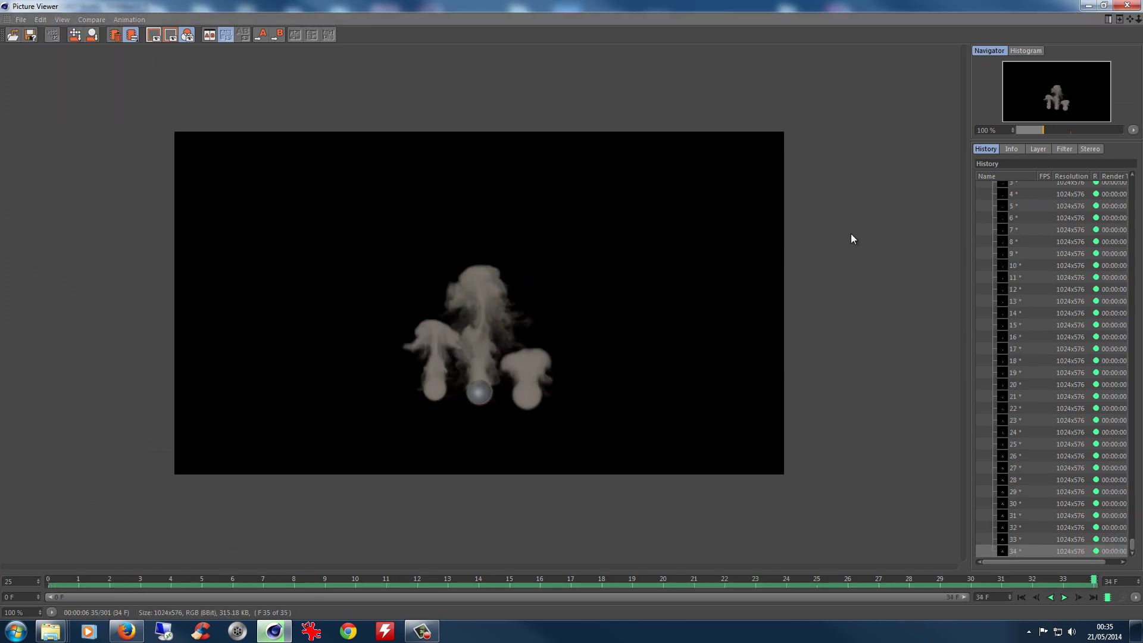
pyautogui.click(1126, 7)
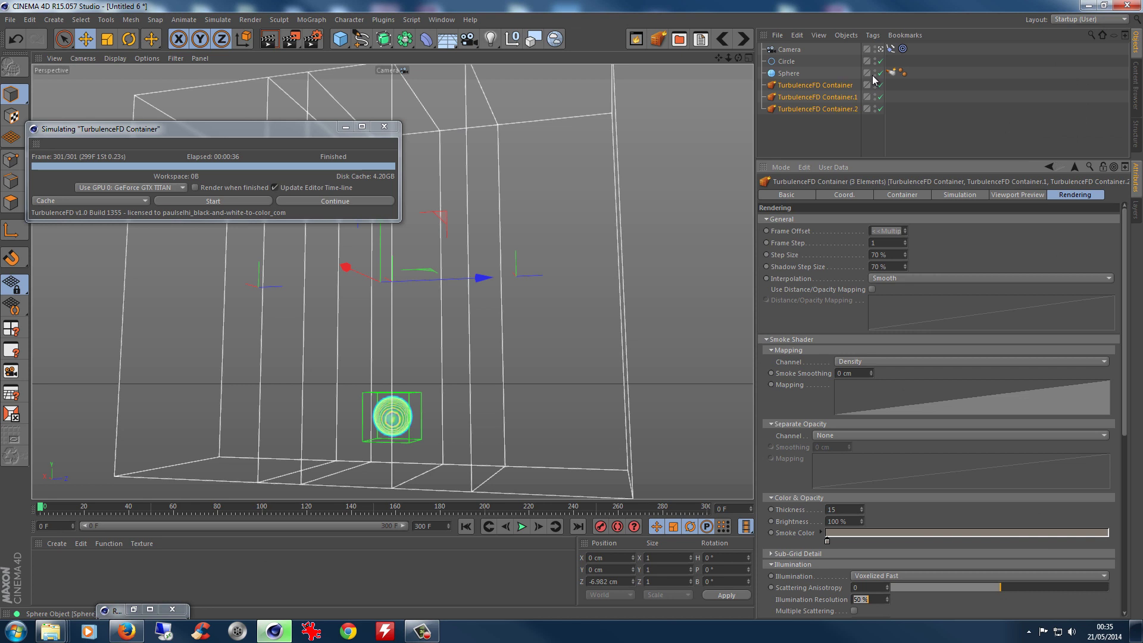
# Hide the Sphere in the viewport and scrub the timeline to frame 50 and back to 0
pyautogui.click(875, 79)
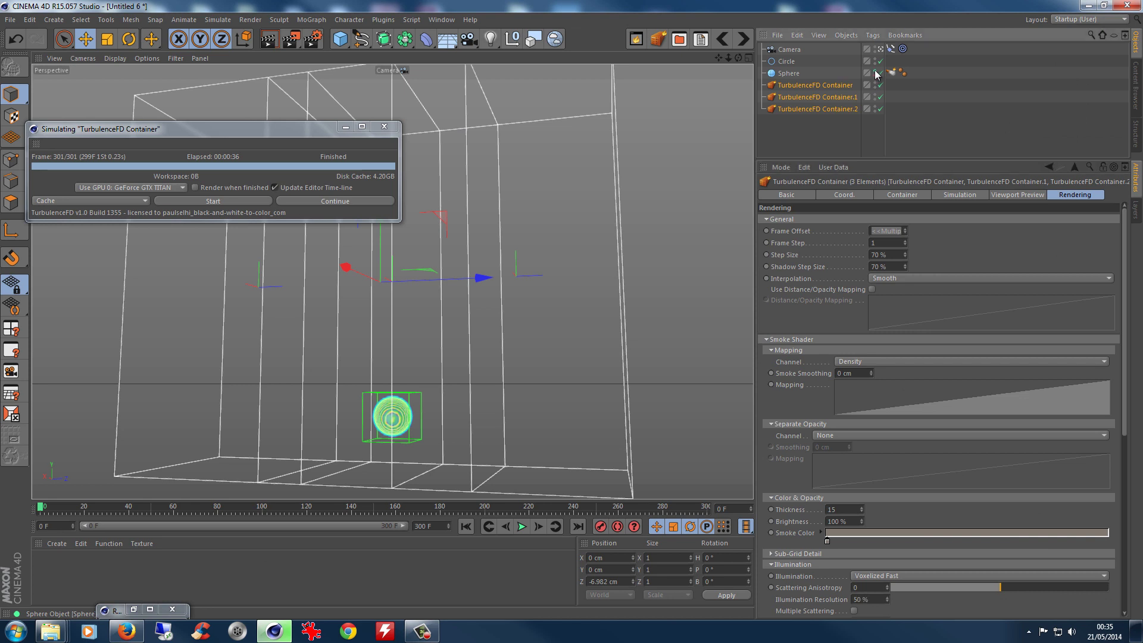
pyautogui.click(875, 71)
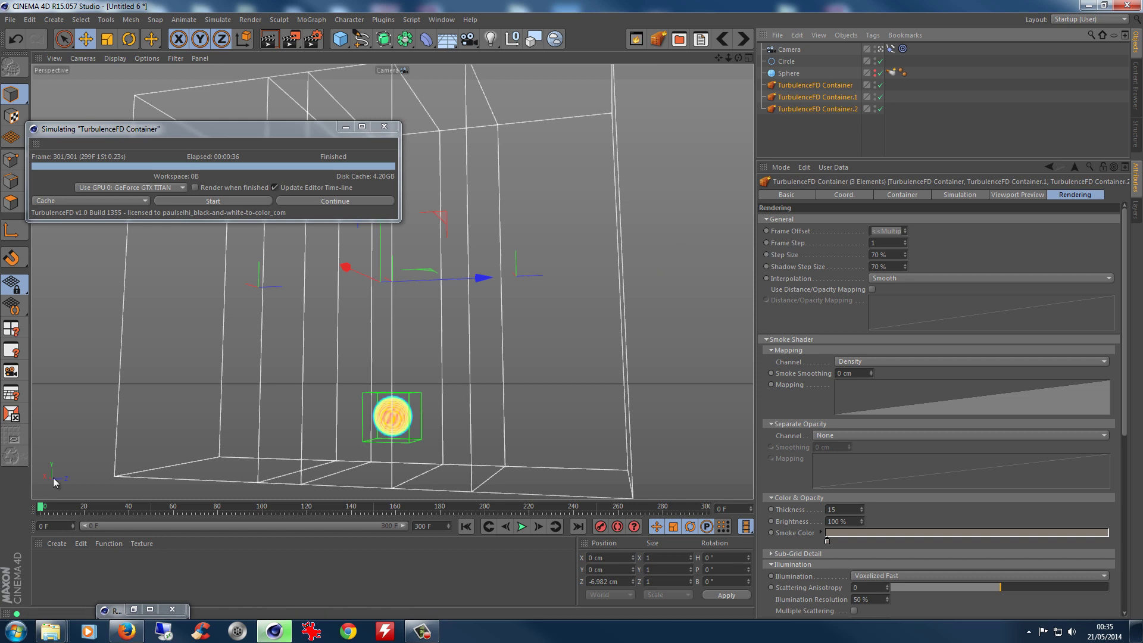
pyautogui.moveTo(45, 508); pyautogui.dragTo(132, 508)
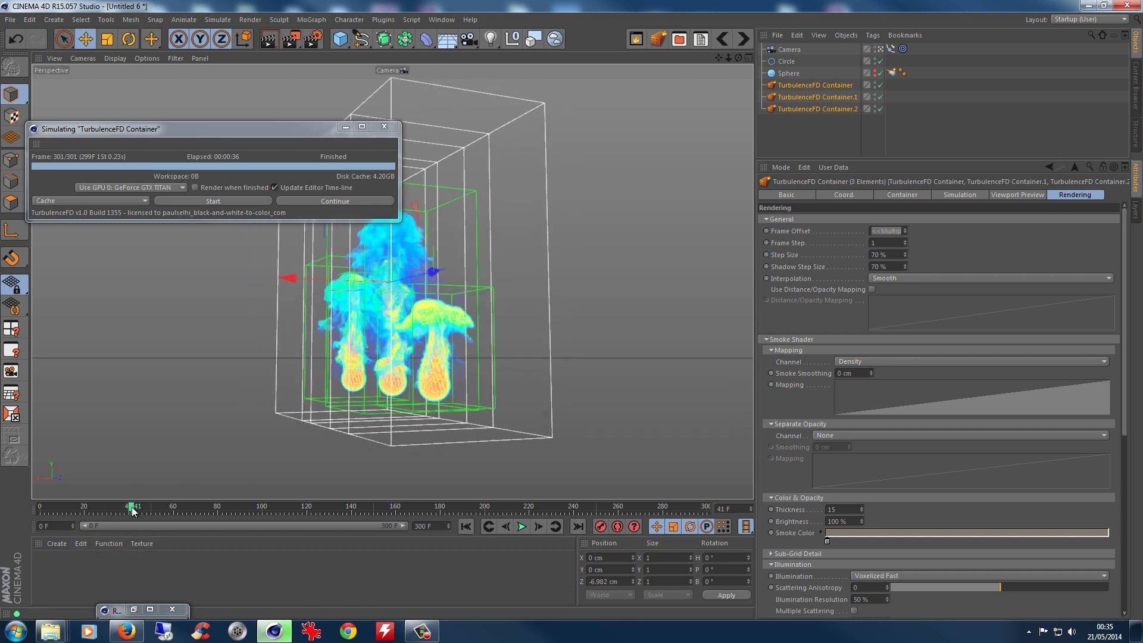
pyautogui.moveTo(132, 510); pyautogui.dragTo(47, 507)
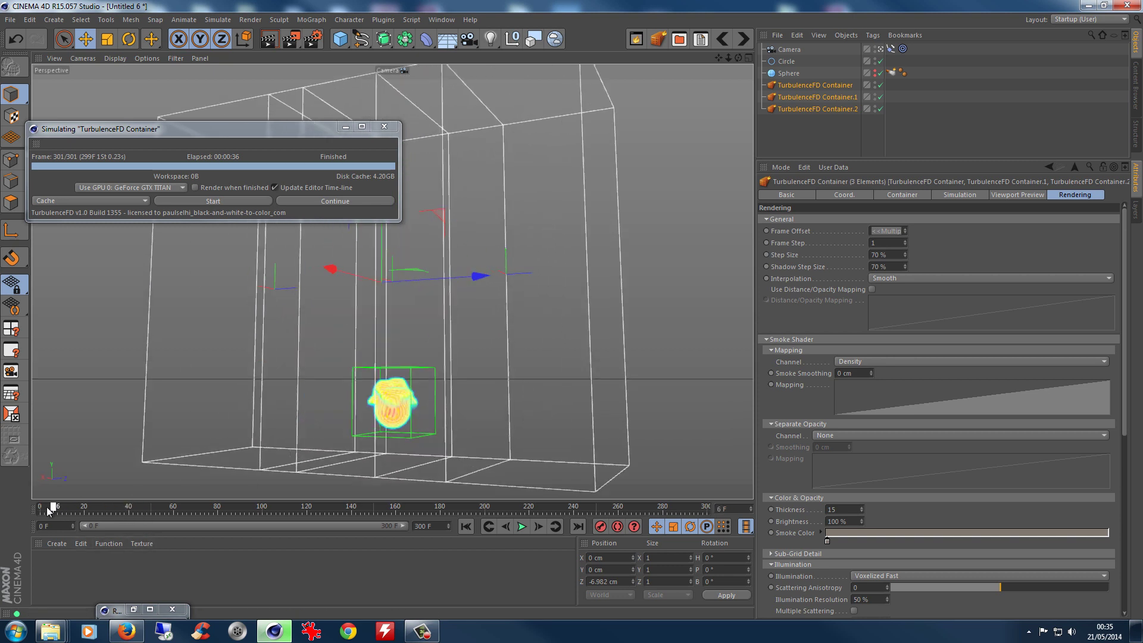
# Render the three offset plumes full-screen in the Picture Viewer without saving, stopping after 121 frames
pyautogui.click(289, 46)
pyautogui.click(604, 359)
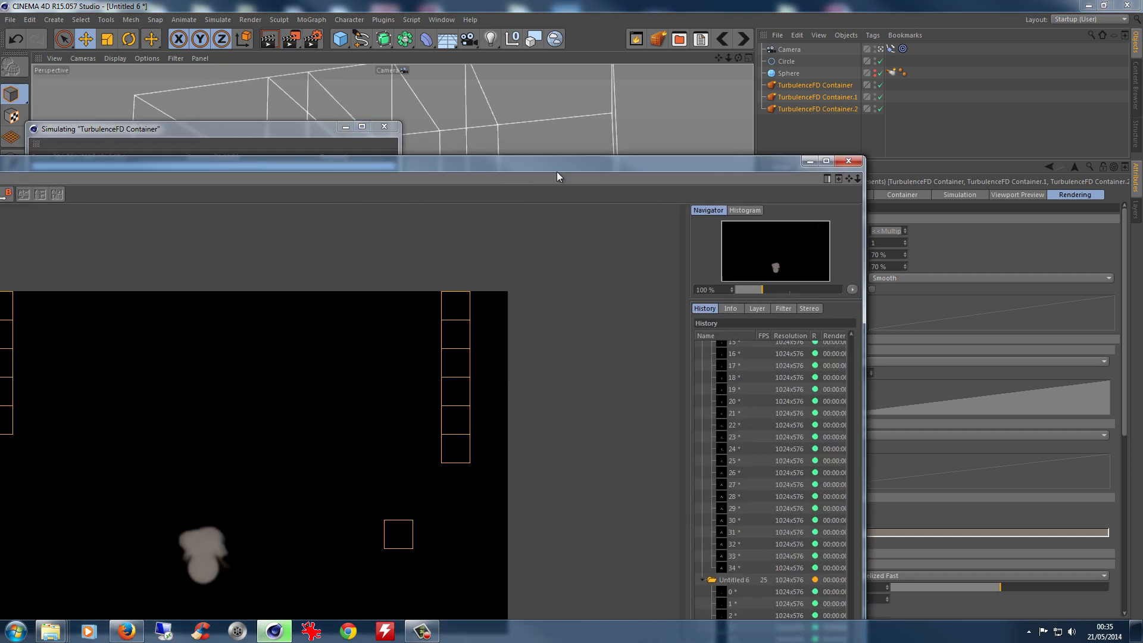
pyautogui.doubleClick(590, 173)
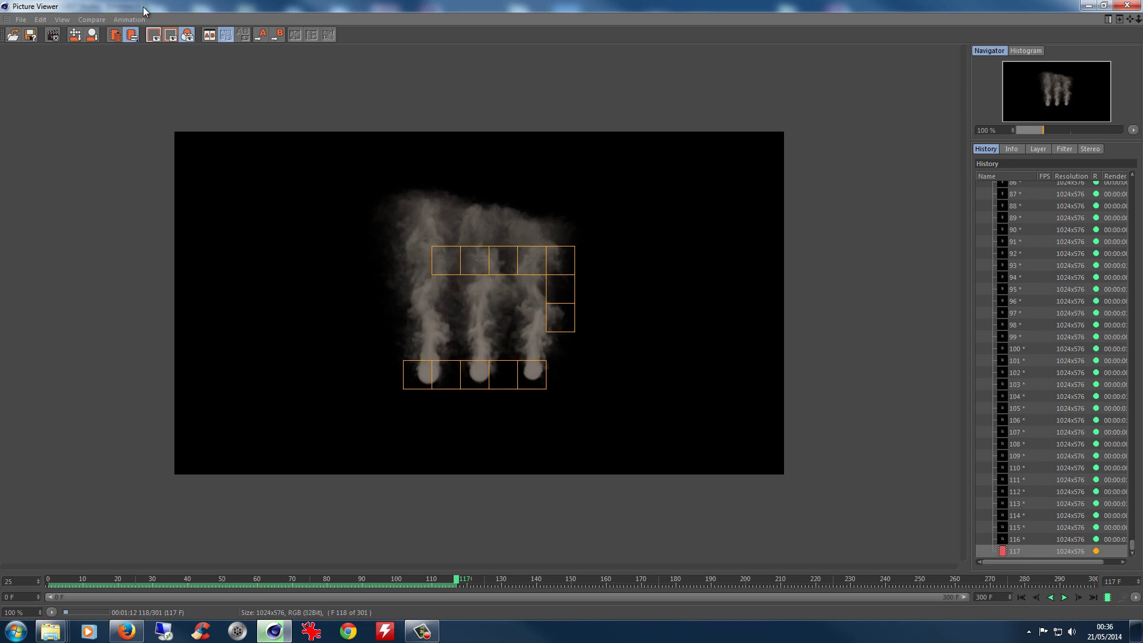
pyautogui.click(26, 21)
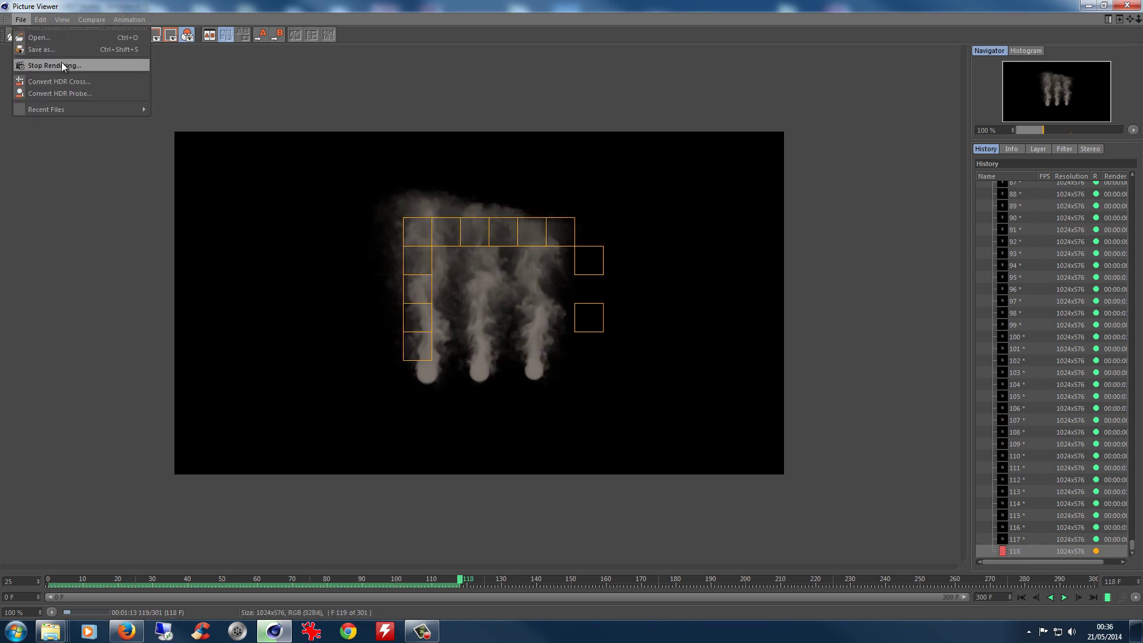
pyautogui.click(107, 66)
pyautogui.click(589, 358)
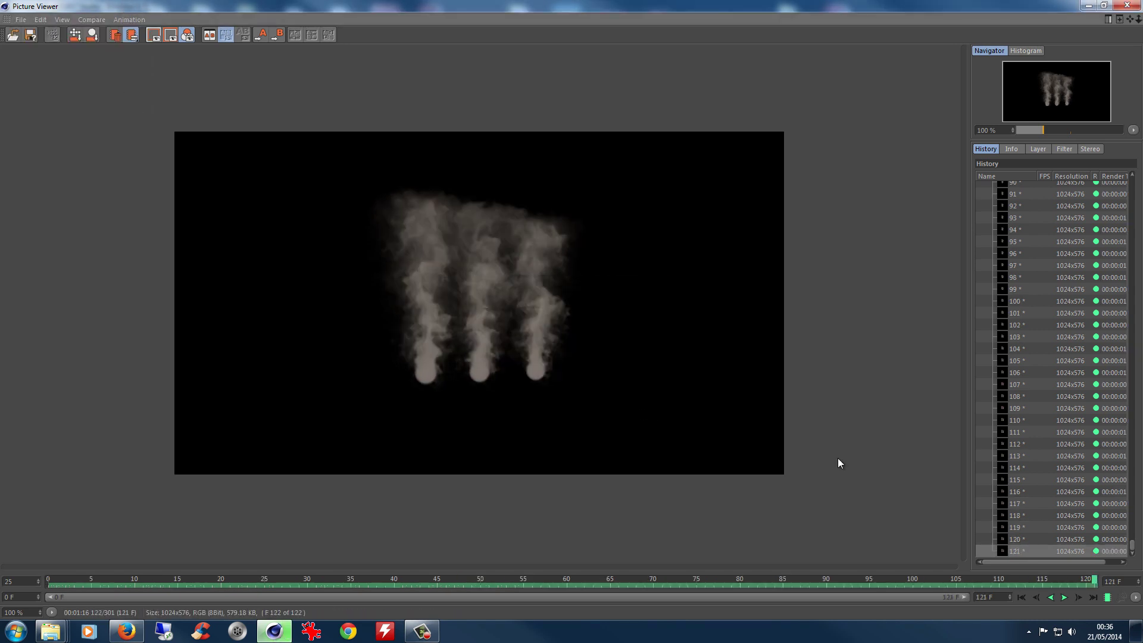
# Play the 122 rendered frames from frame 0 and stop at frame 27
pyautogui.click(1021, 598)
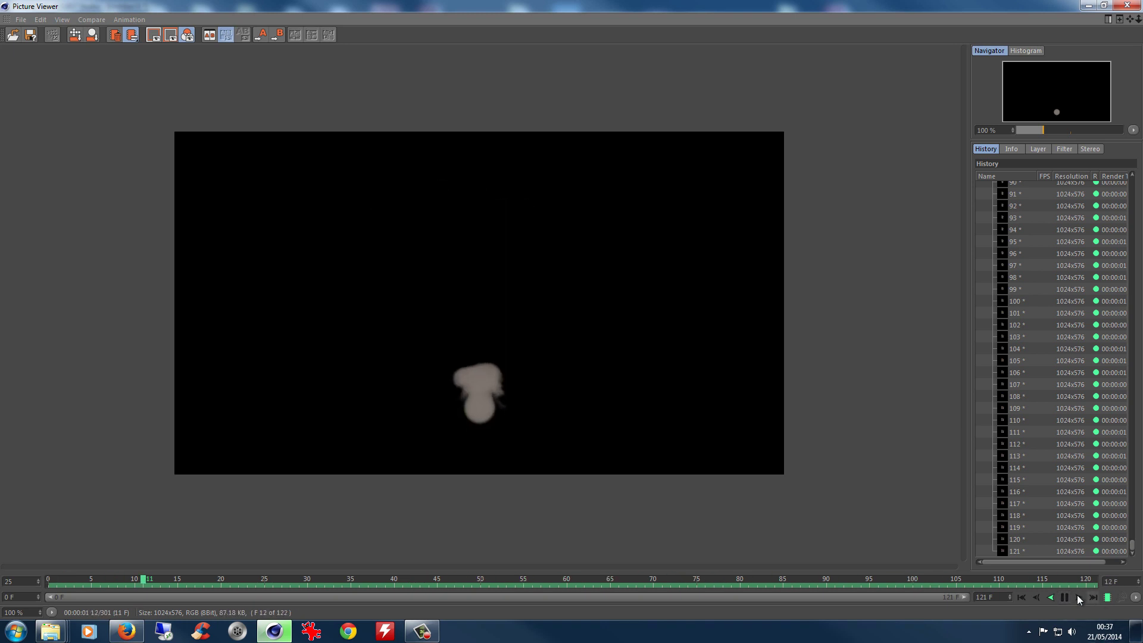
pyautogui.click(1066, 598)
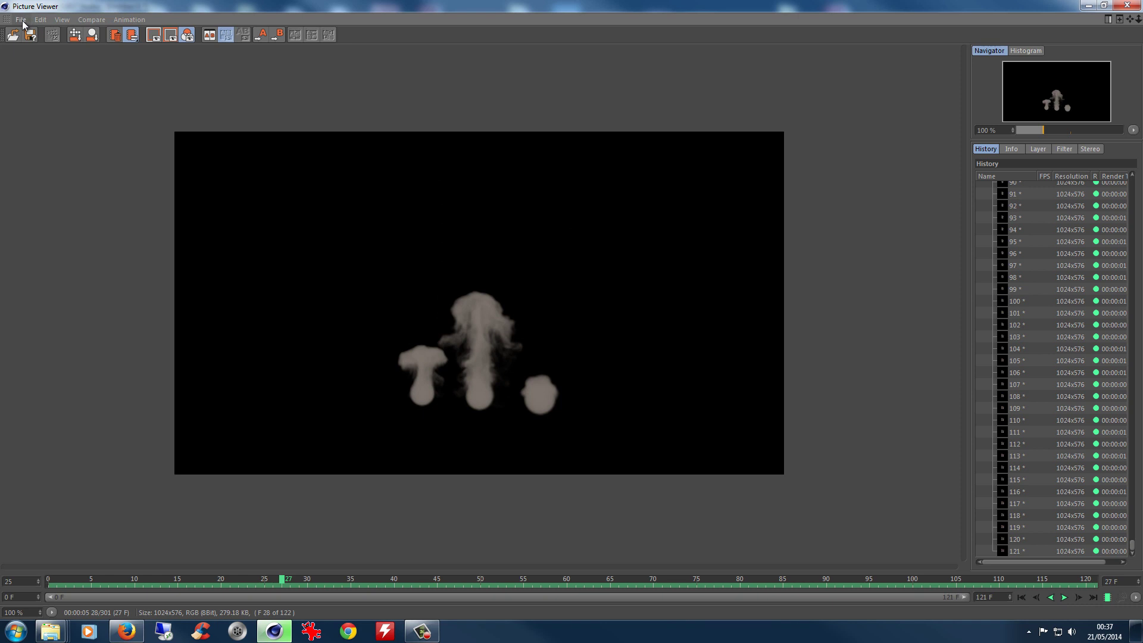
# Select only the original TurbulenceFD Container and raise its Frame Step from 1 to 5
pyautogui.click(1089, 5)
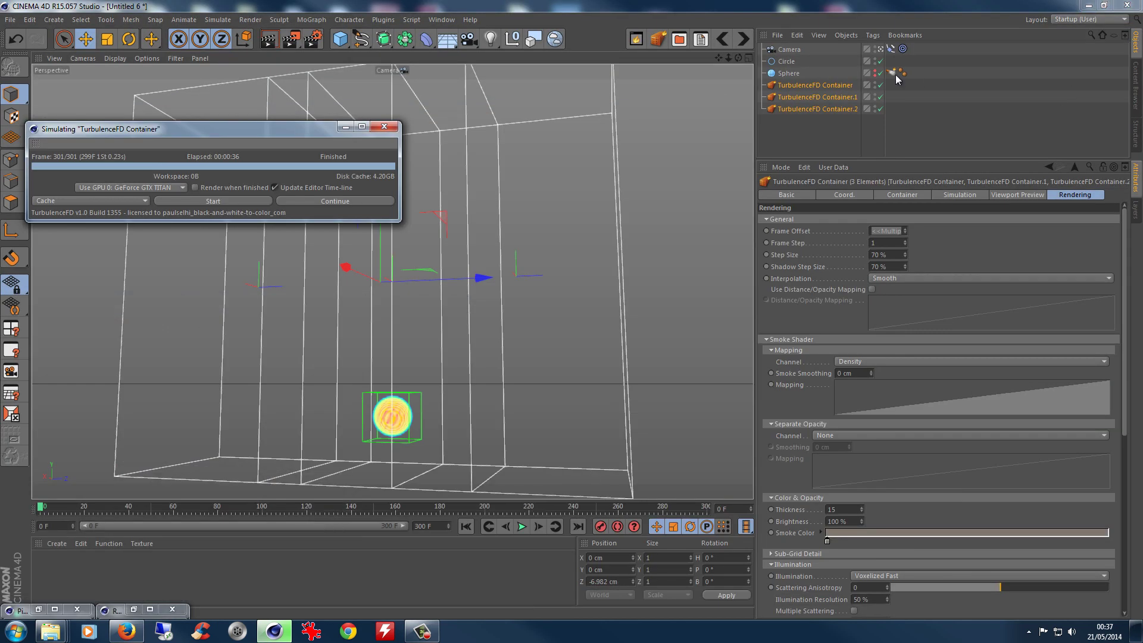
pyautogui.click(848, 87)
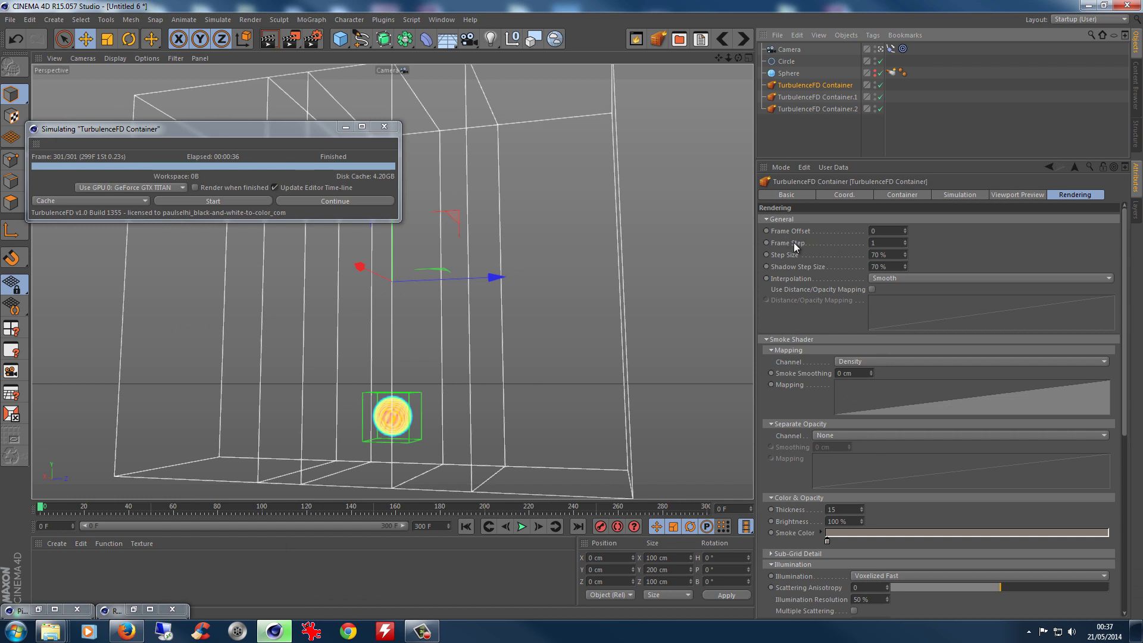
pyautogui.click(907, 241)
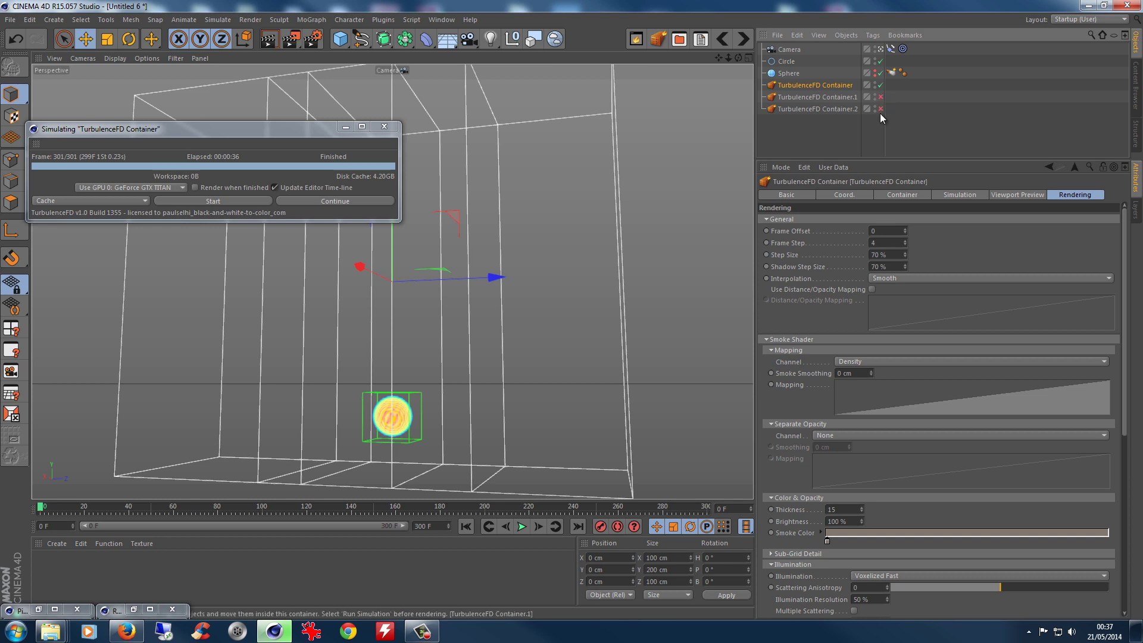
pyautogui.click(906, 240)
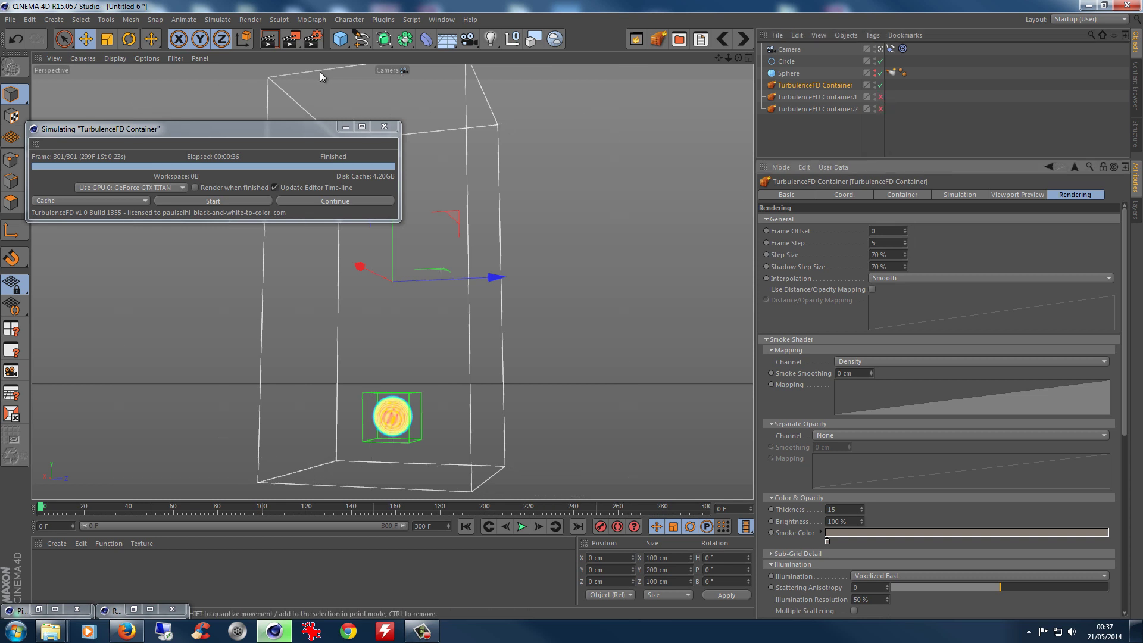
# Render the Frame Step 5 plume to the Picture Viewer without saving, stopping after 44 frames
pyautogui.click(284, 41)
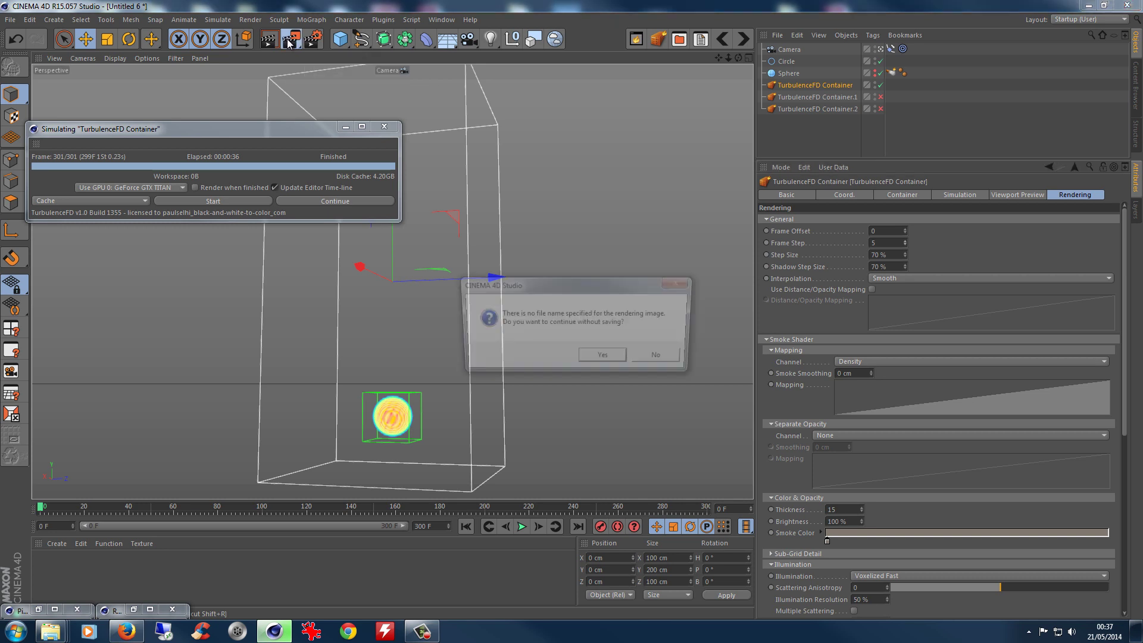
pyautogui.click(615, 357)
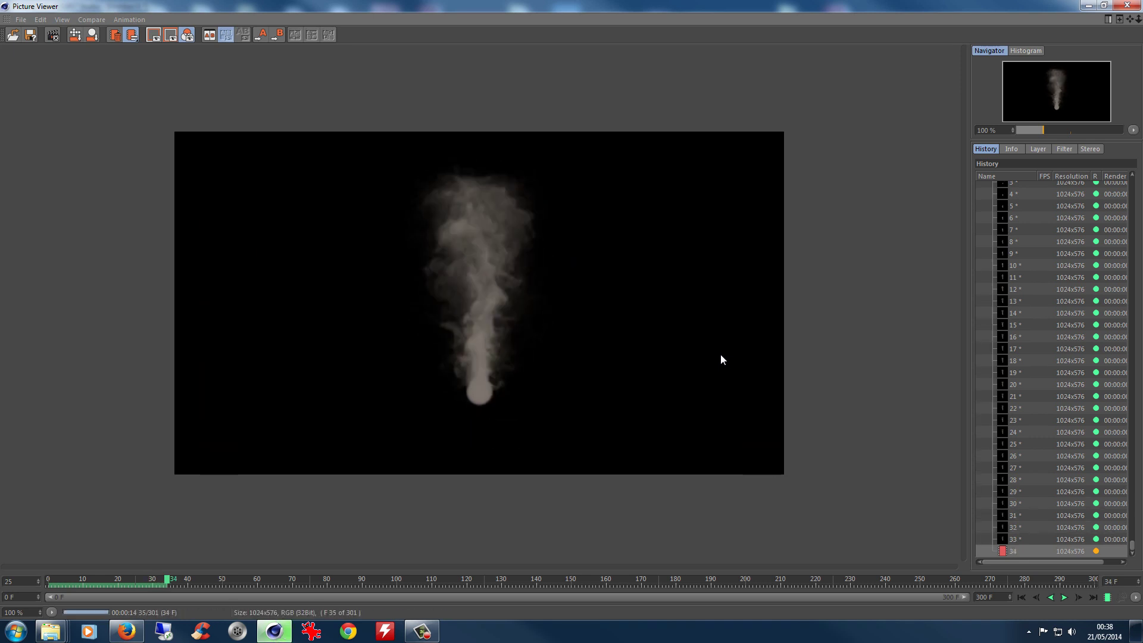
pyautogui.click(20, 19)
pyautogui.click(47, 65)
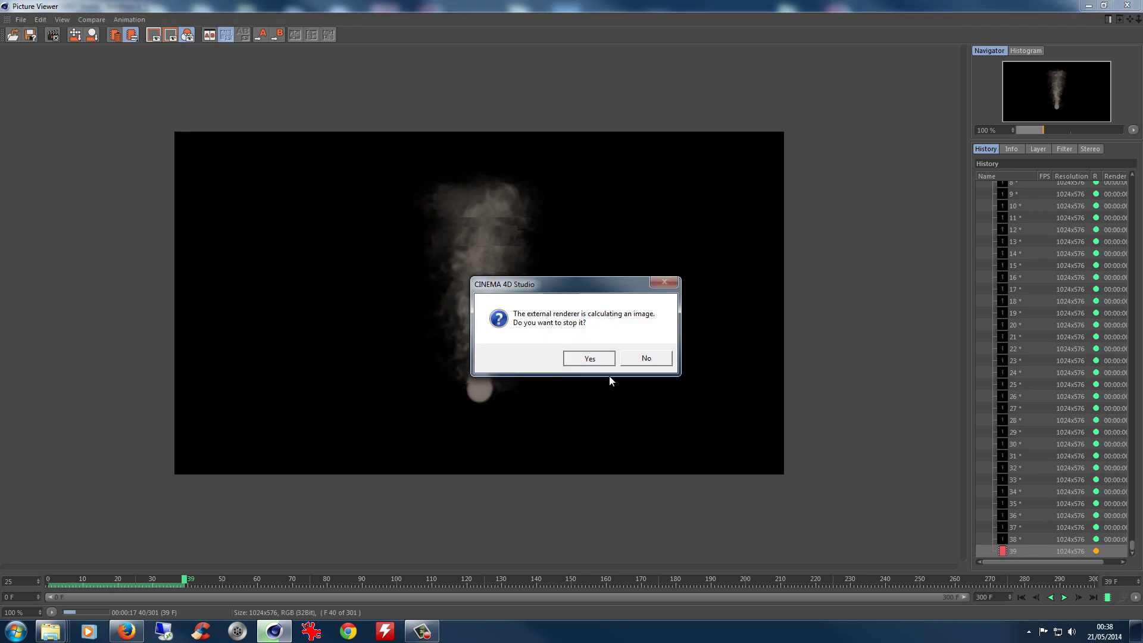
pyautogui.click(591, 360)
# Play the 44 retimed frames from the start, then return to the first frame
pyautogui.click(1023, 599)
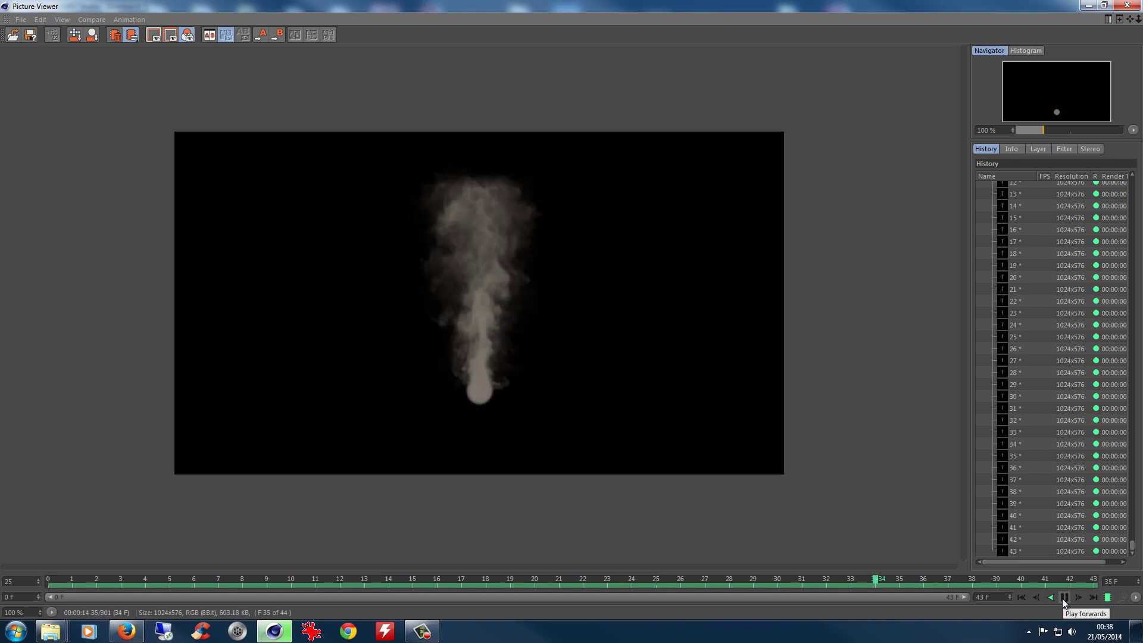
pyautogui.click(1063, 599)
pyautogui.click(1022, 598)
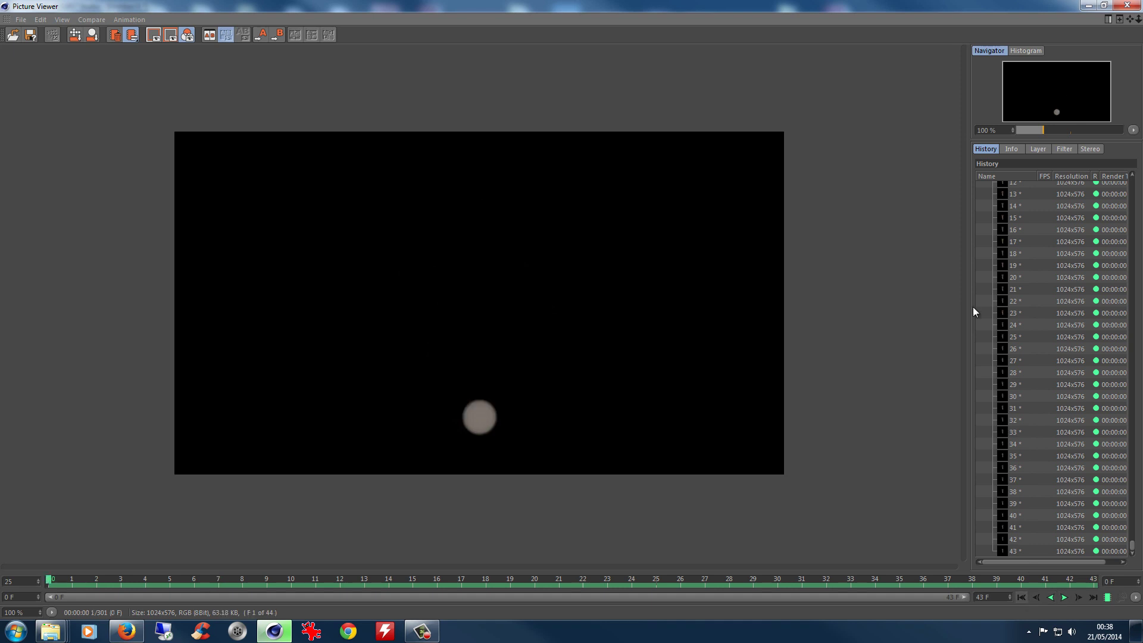
# Minimize the render viewer and change the first container's Frame Step from 5 to 0
pyautogui.click(1088, 6)
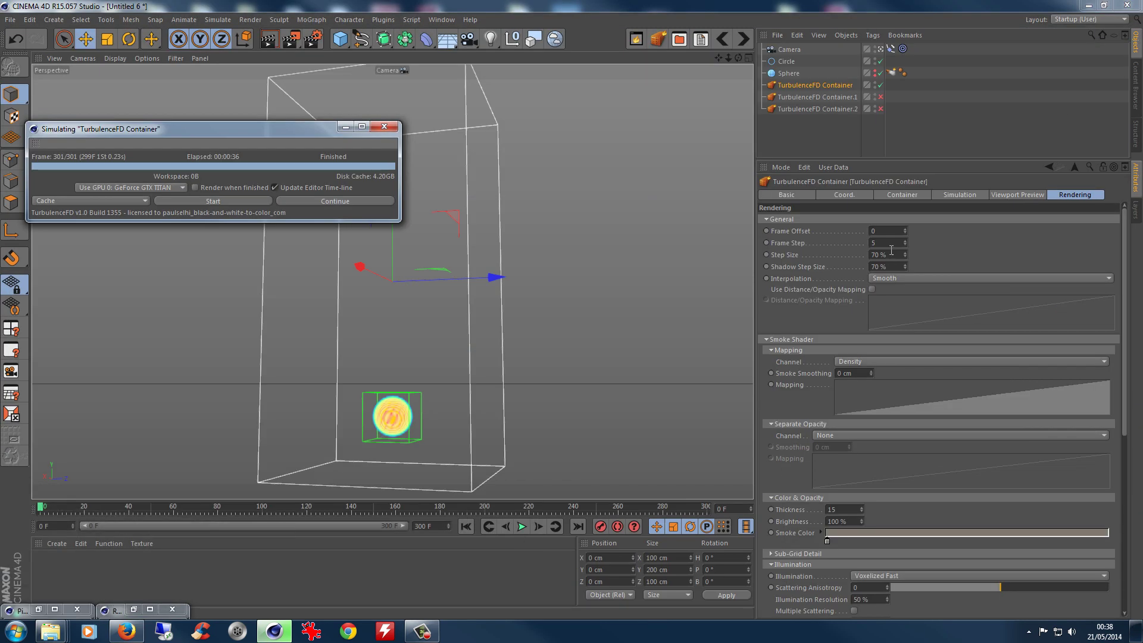
pyautogui.click(904, 243)
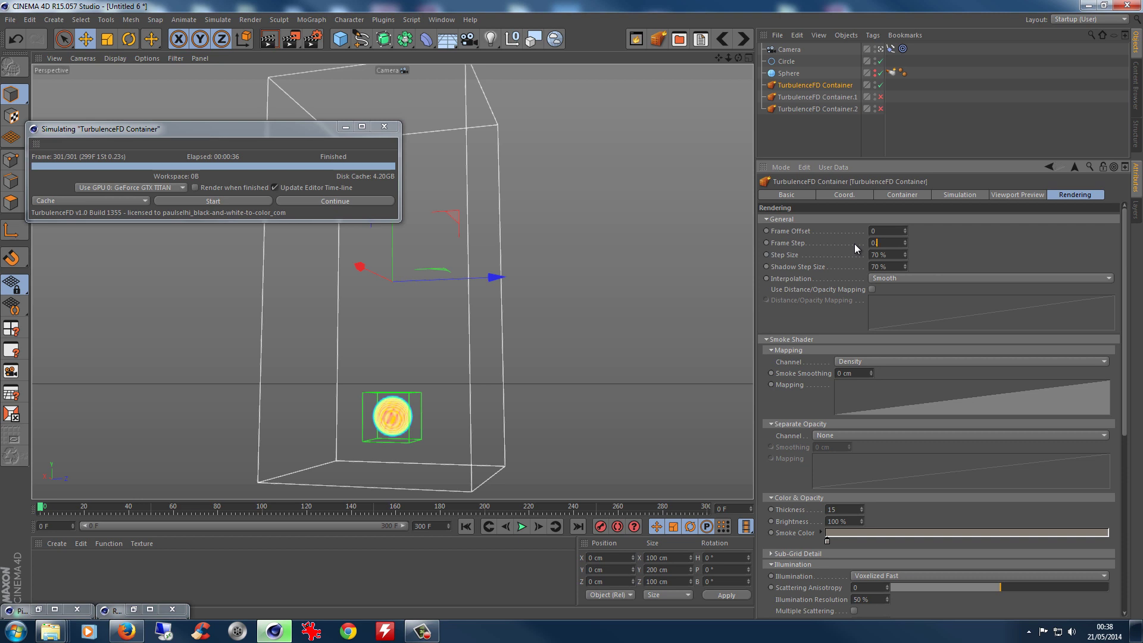
pyautogui.write('0')
pyautogui.click(896, 255)
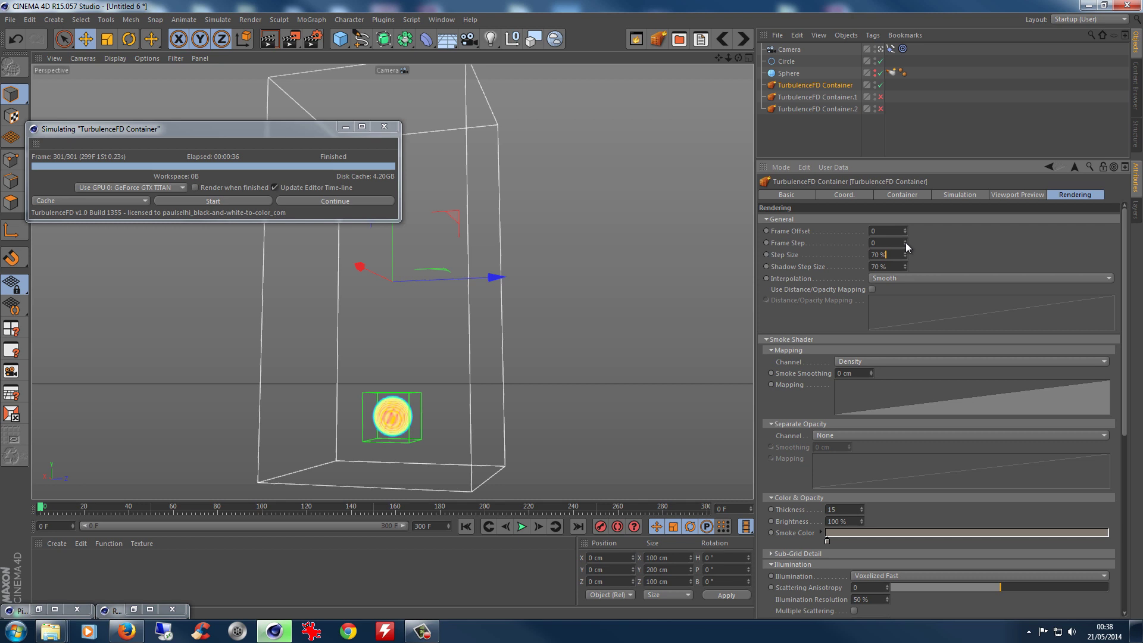